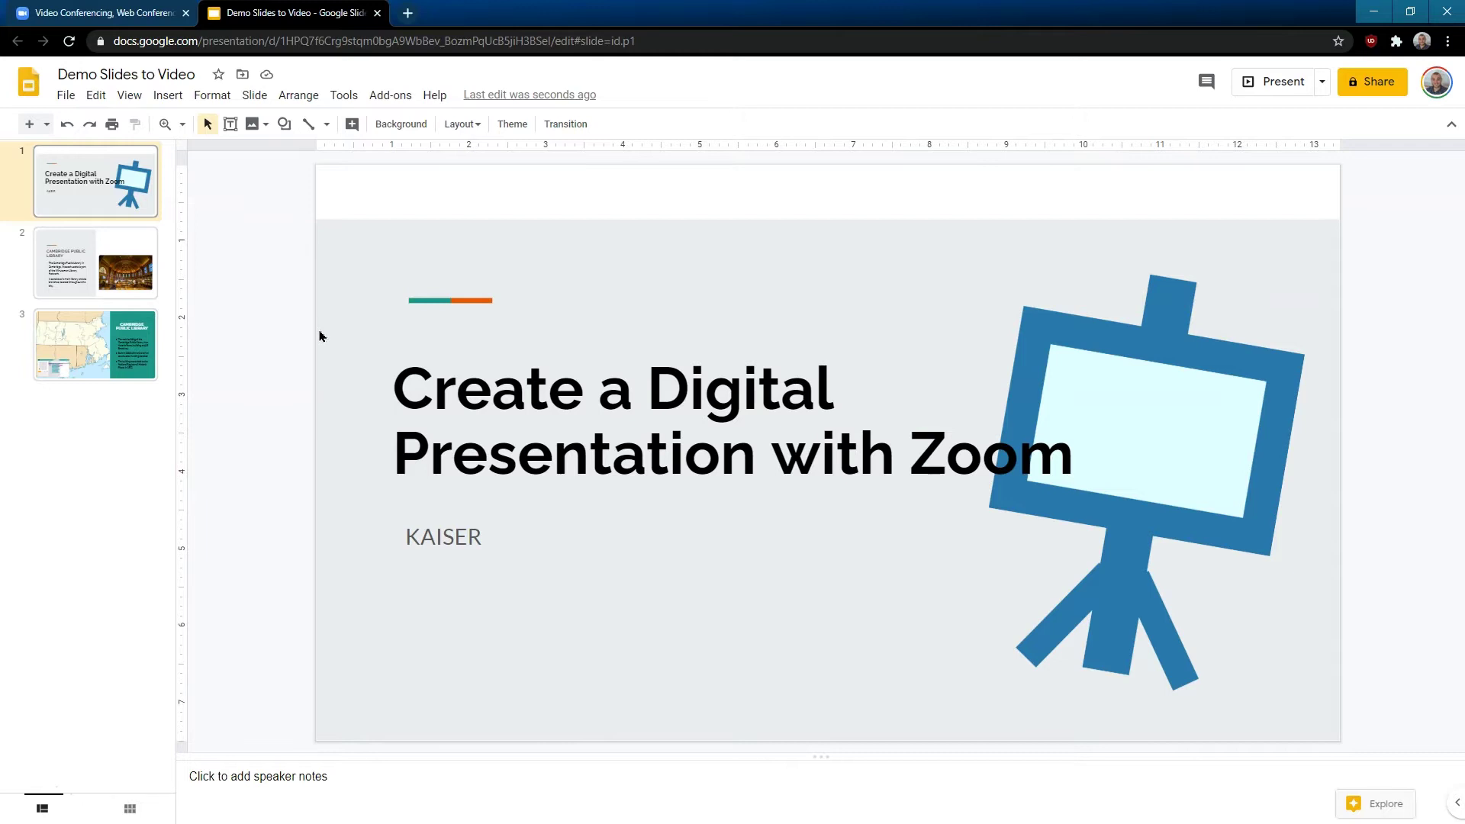
Return to the Demo Slides to Video tab, minimize Chrome and bring the Zoom app forward.
left_click(114, 16)
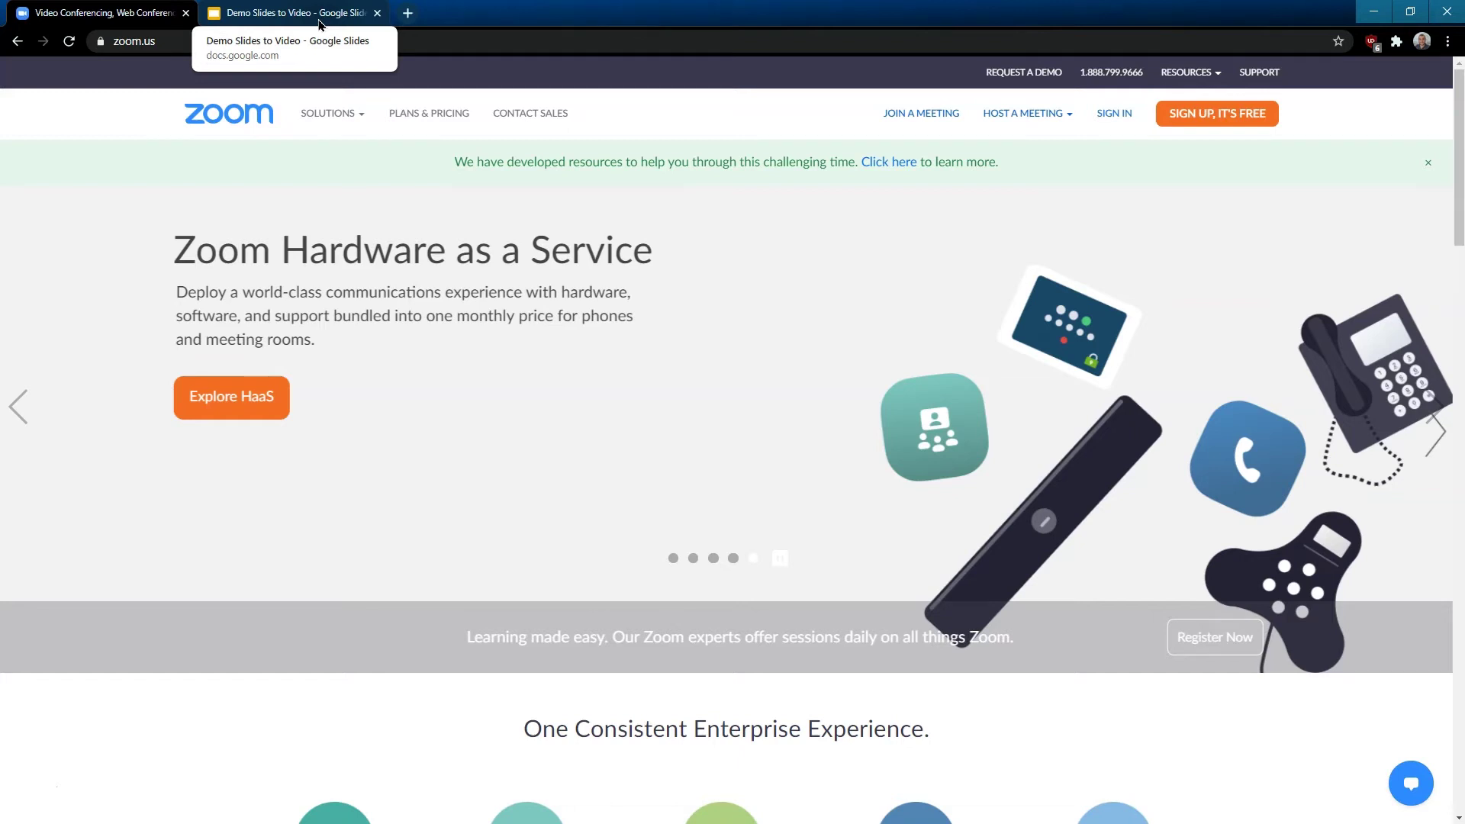
left_click(320, 19)
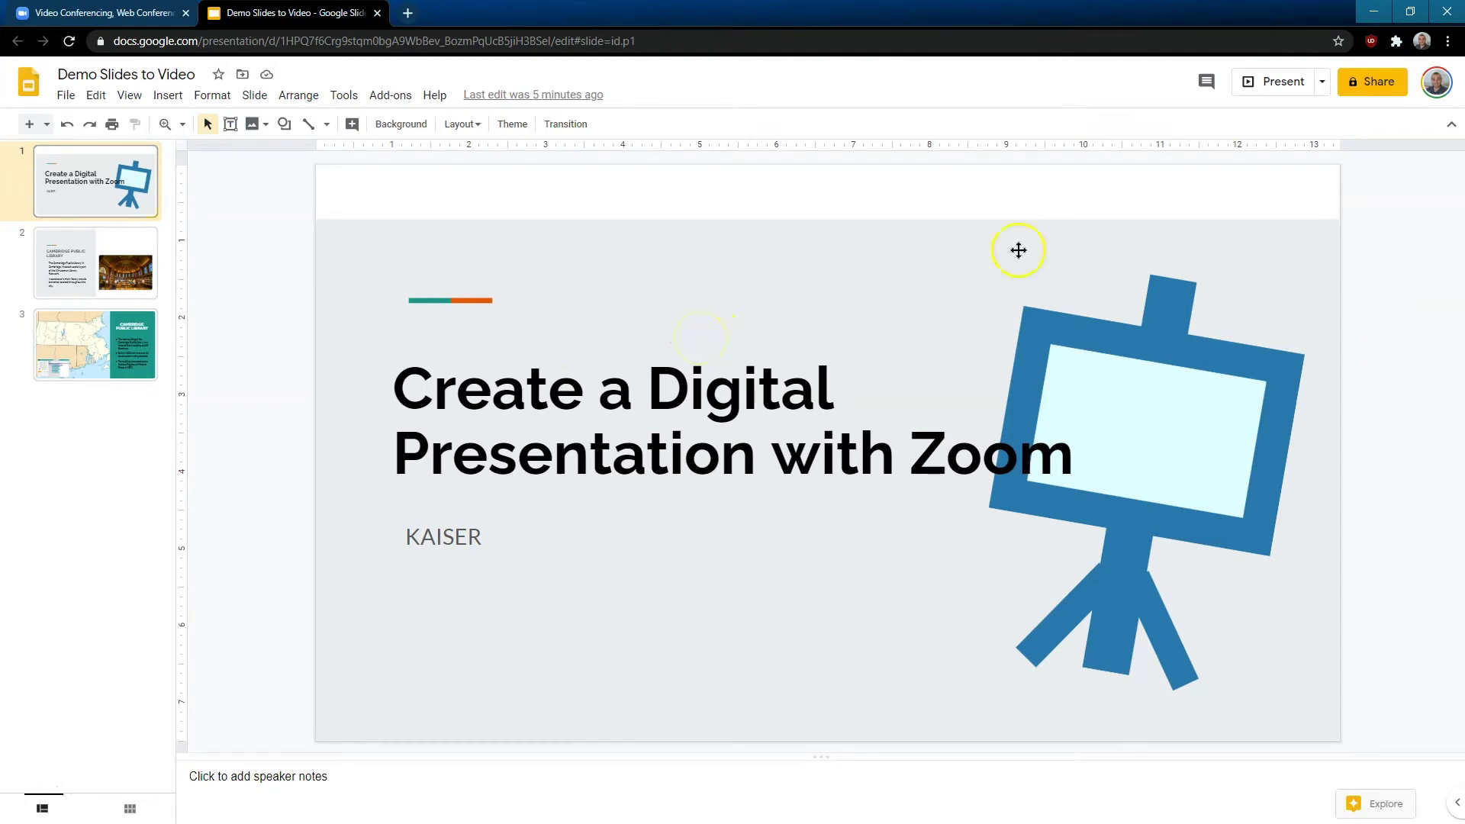
left_click(1409, 13)
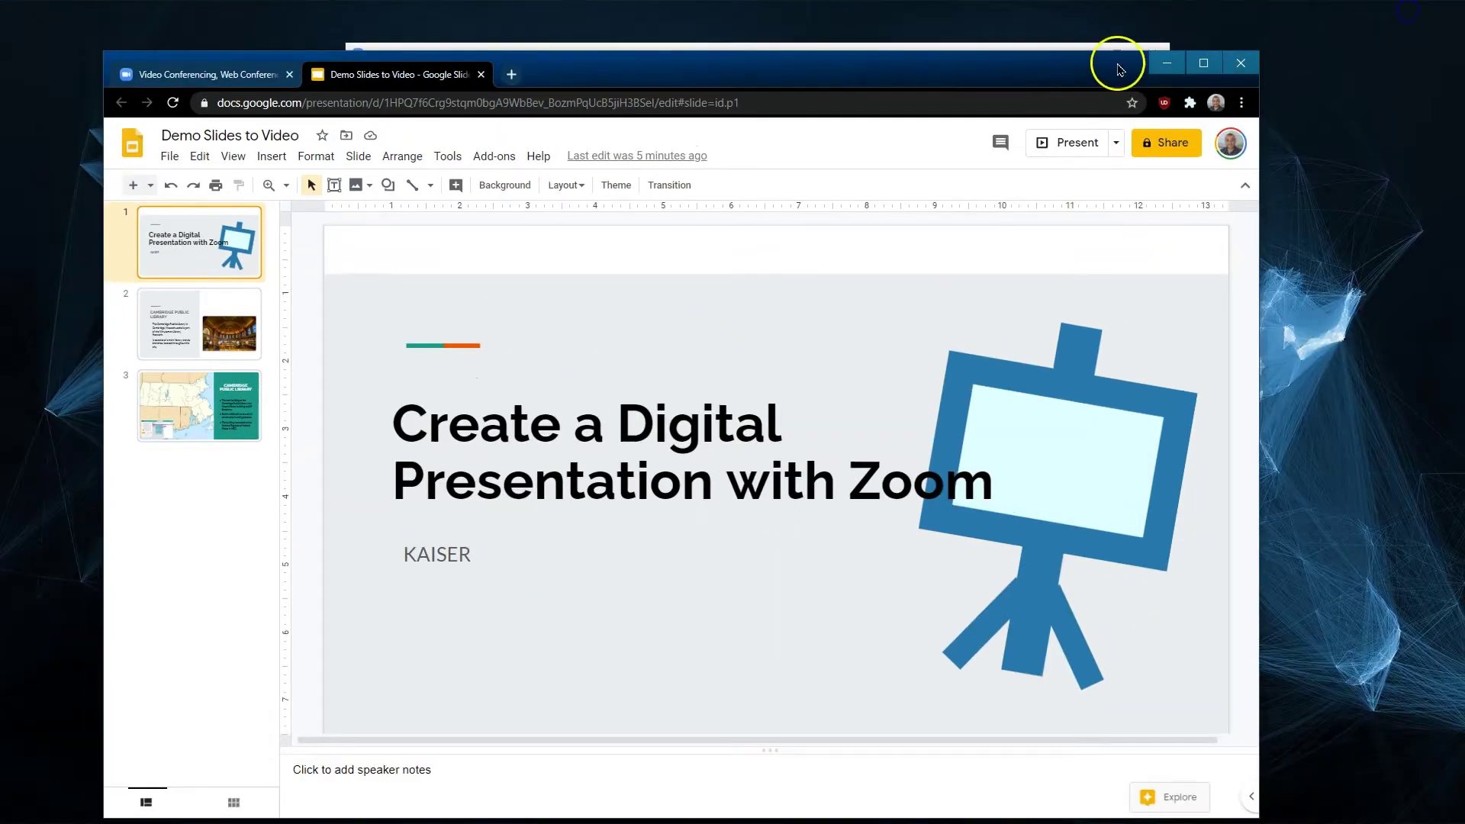
left_click(997, 61)
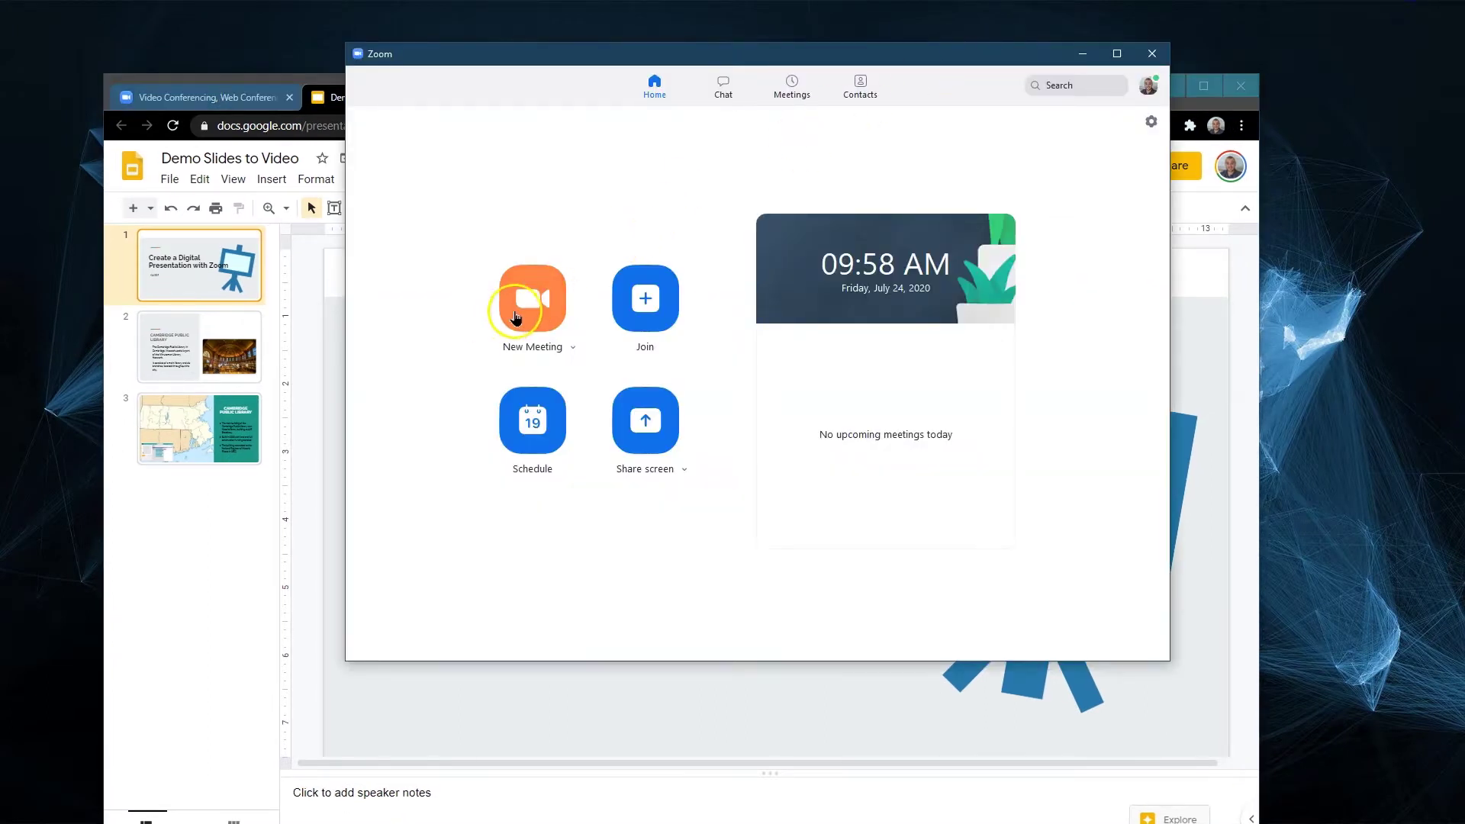
Start a new Zoom meeting and share Screen 2.
left_click(523, 308)
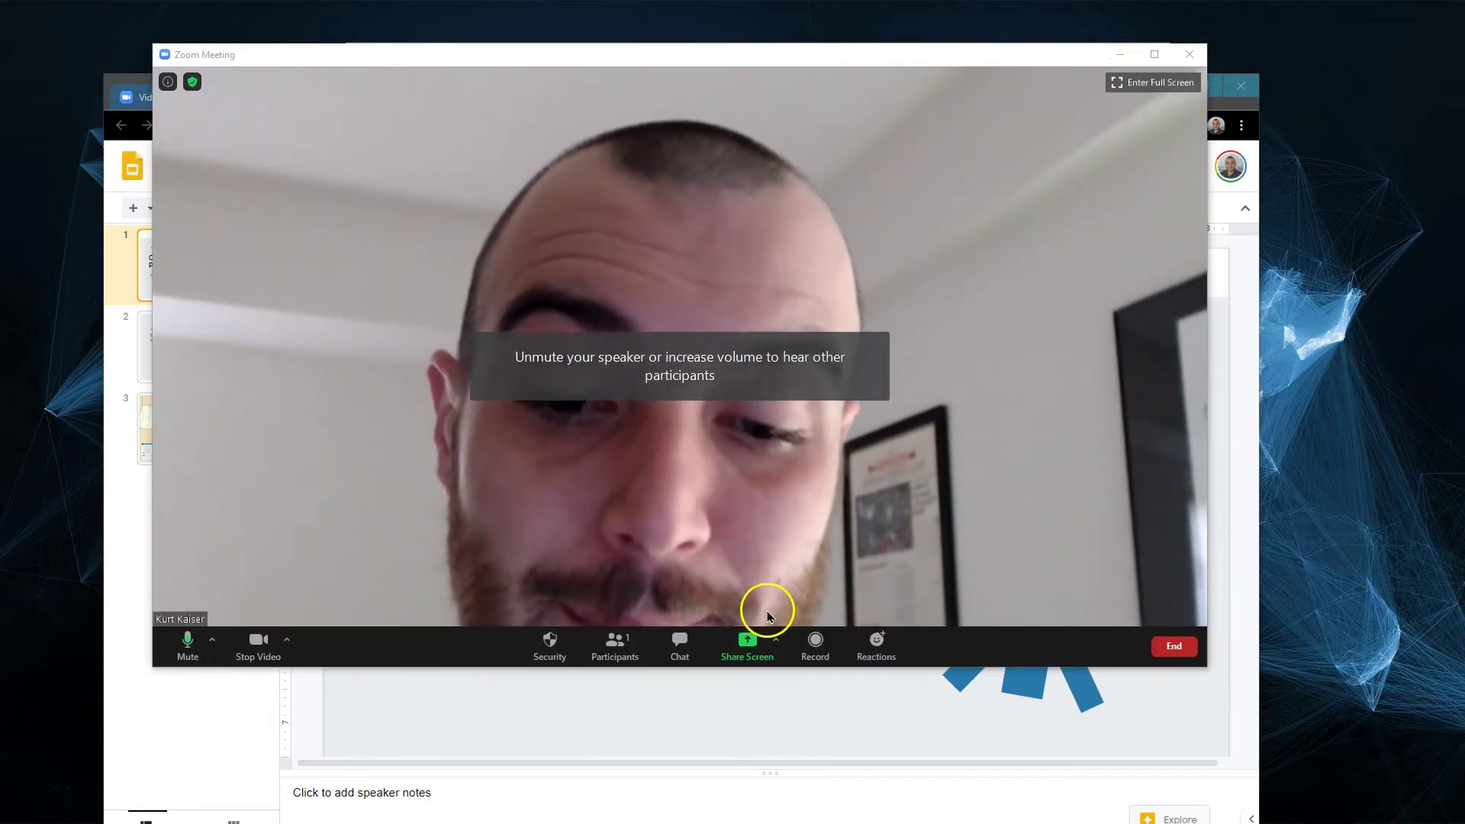
left_click(777, 641)
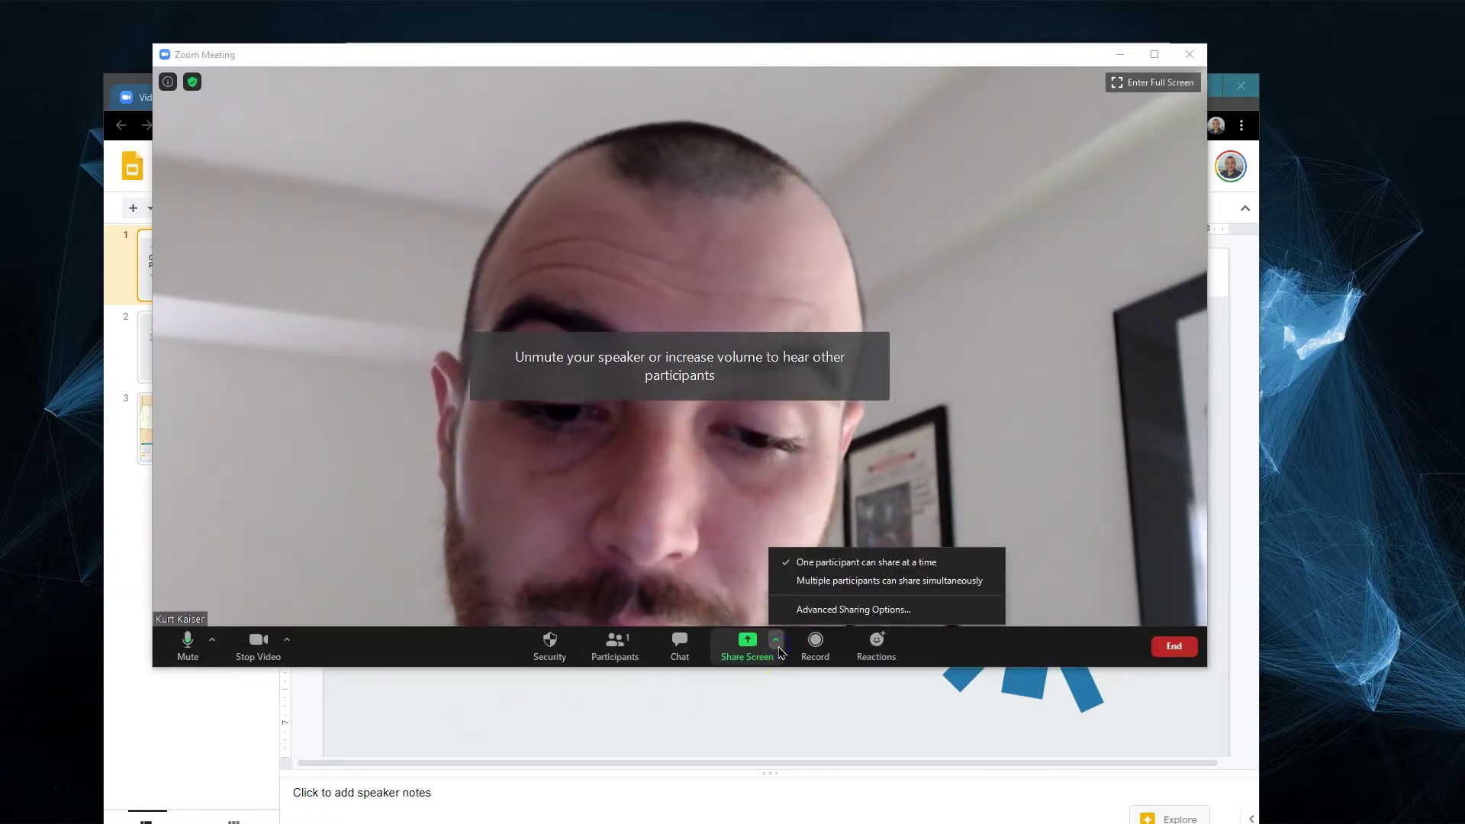
left_click(756, 658)
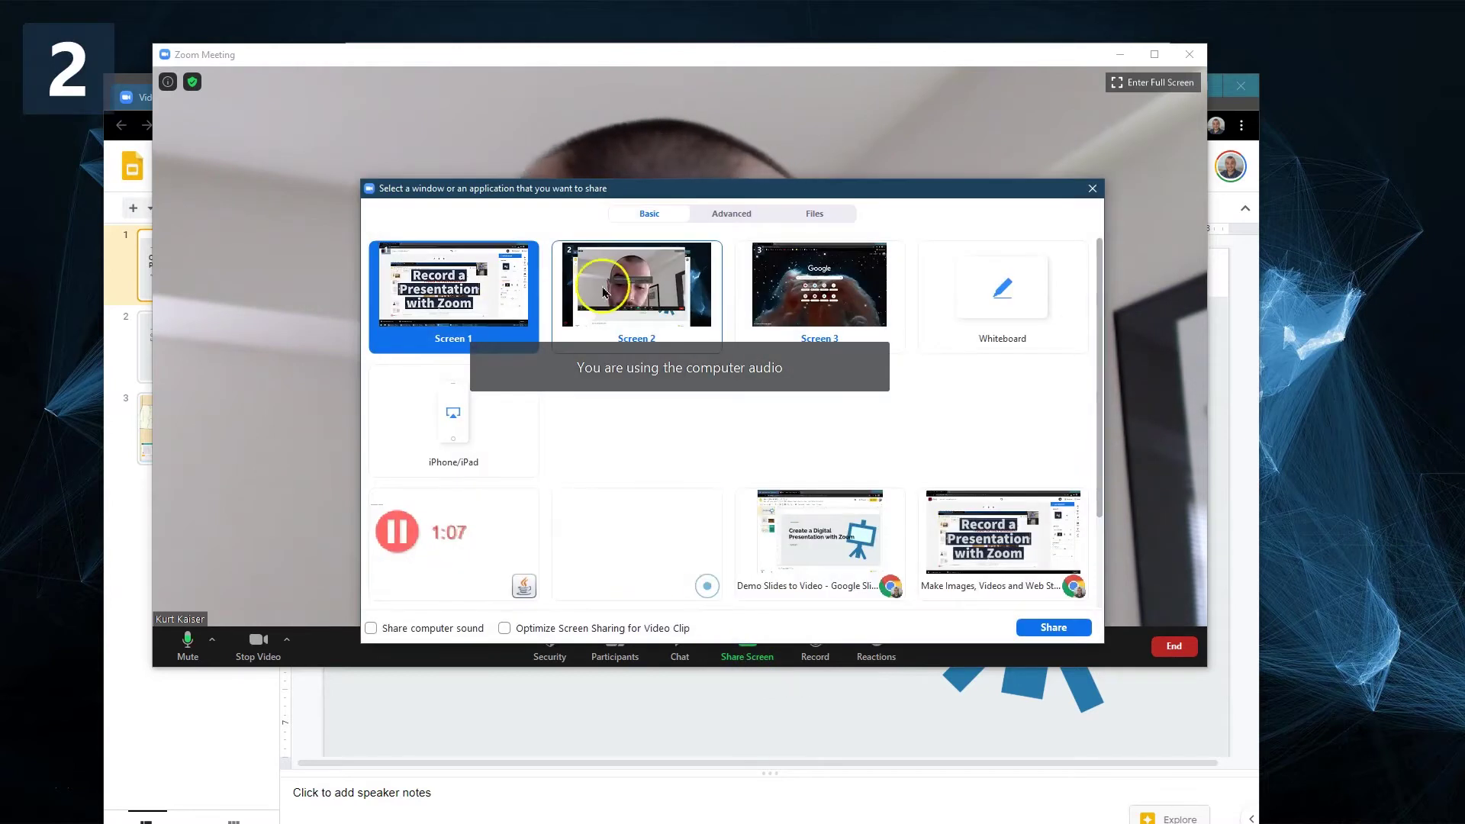
left_click(625, 275)
left_click(1060, 629)
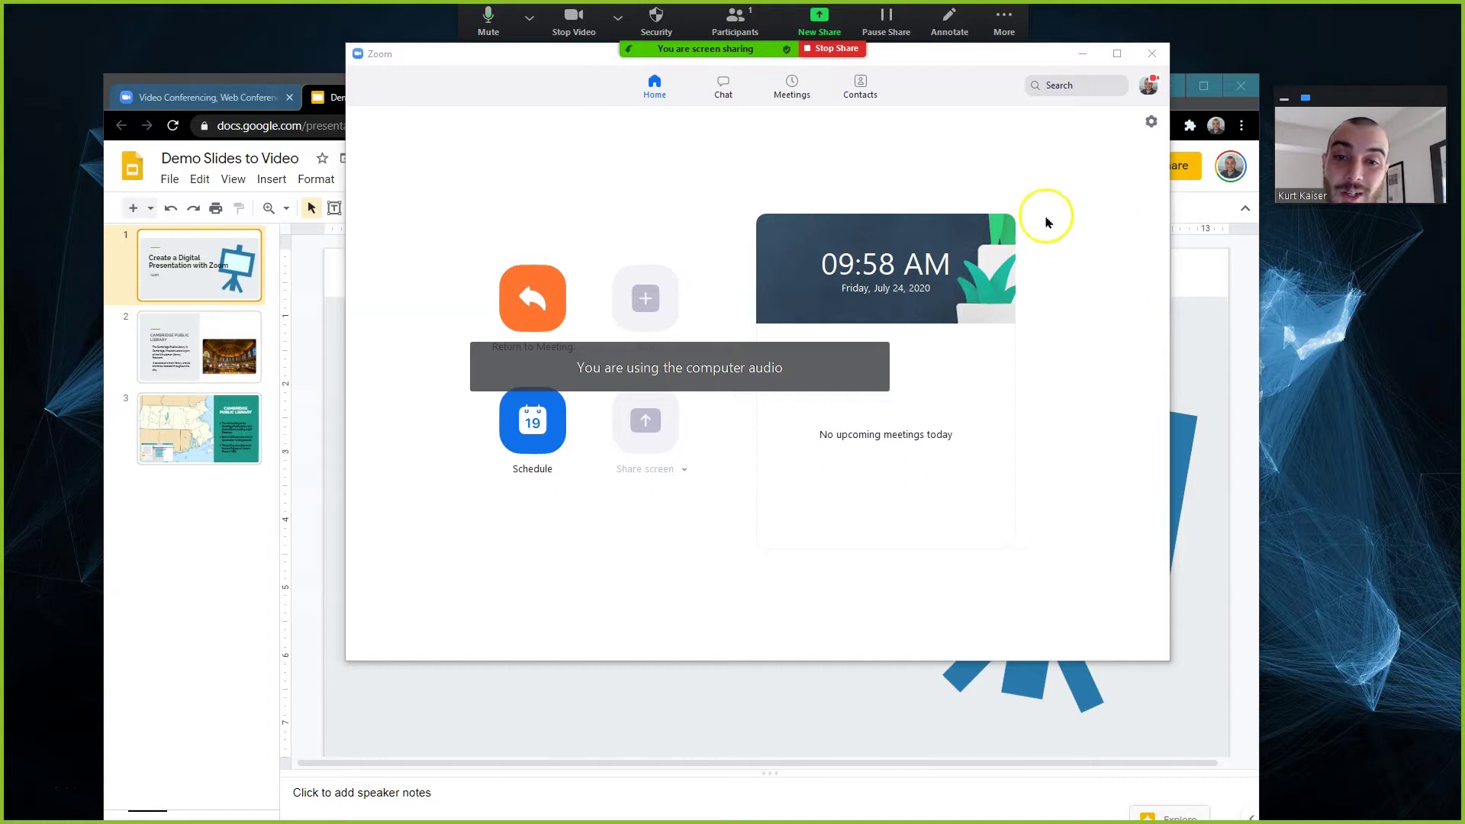
Maximize the Demo Slides to Video window, moving the webcam thumbnail clear of the Present button.
left_click_drag(1330, 99, 1314, 47)
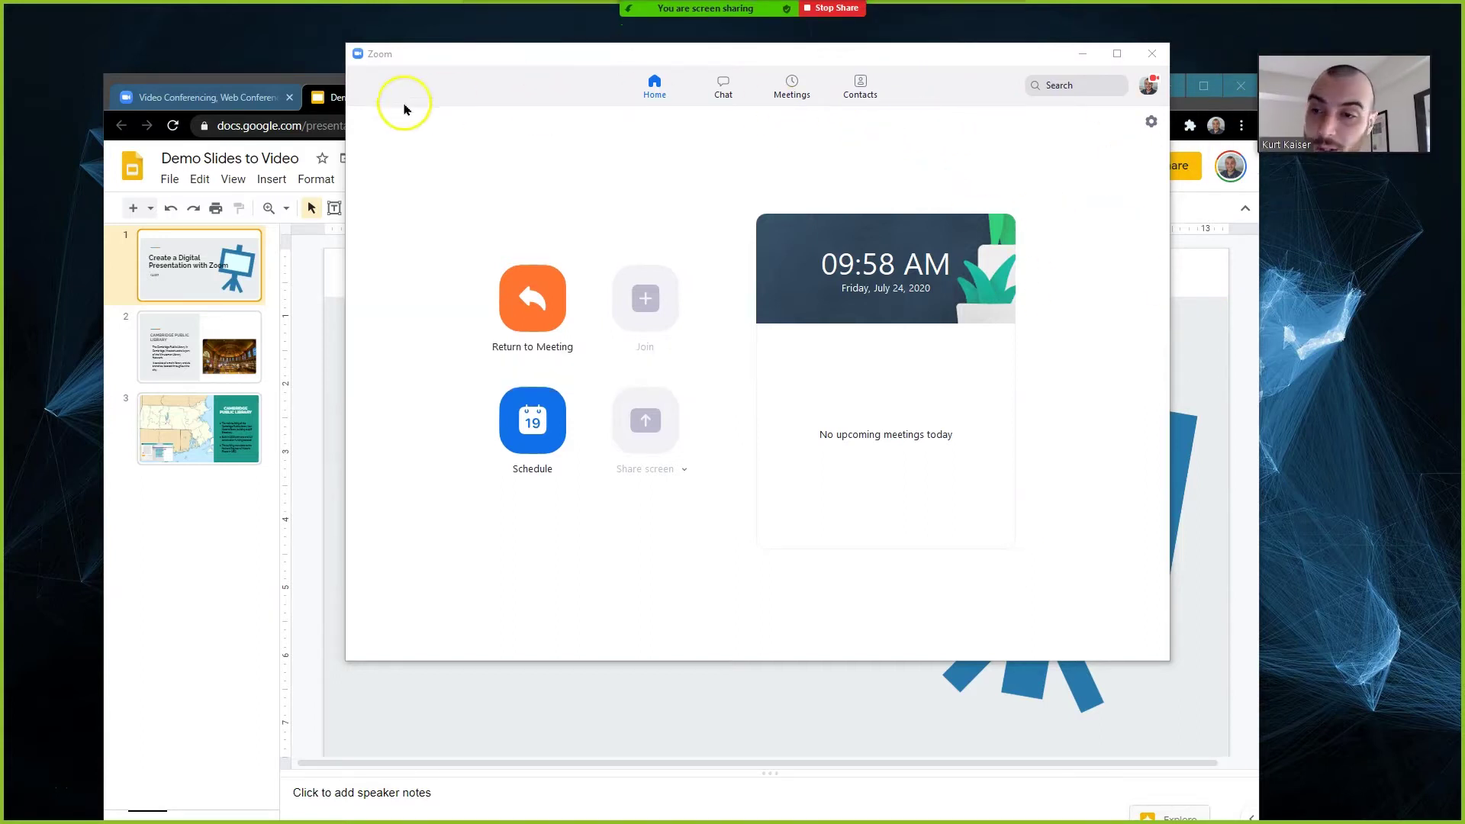
left_click(260, 82)
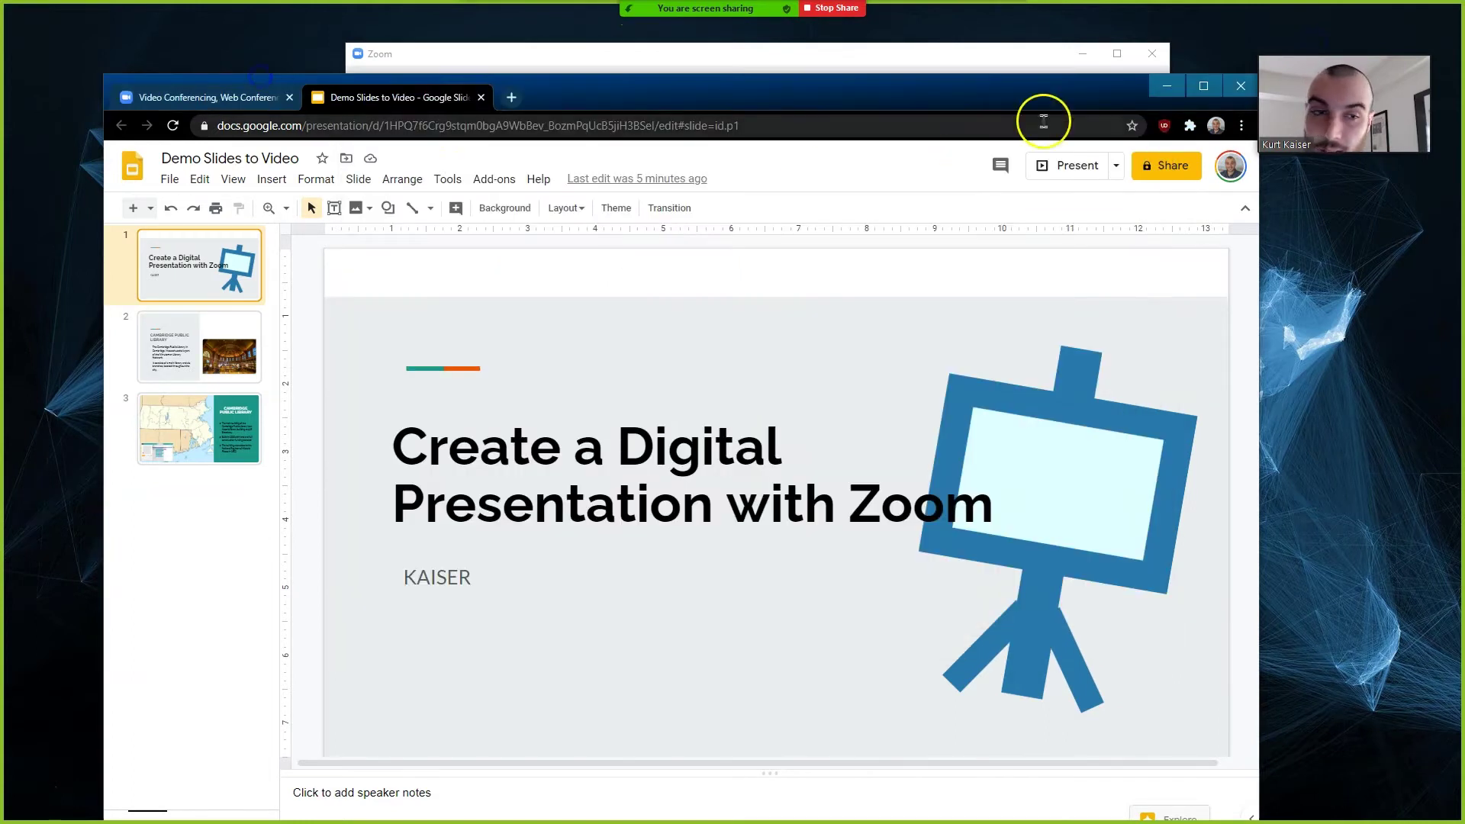
left_click(1196, 90)
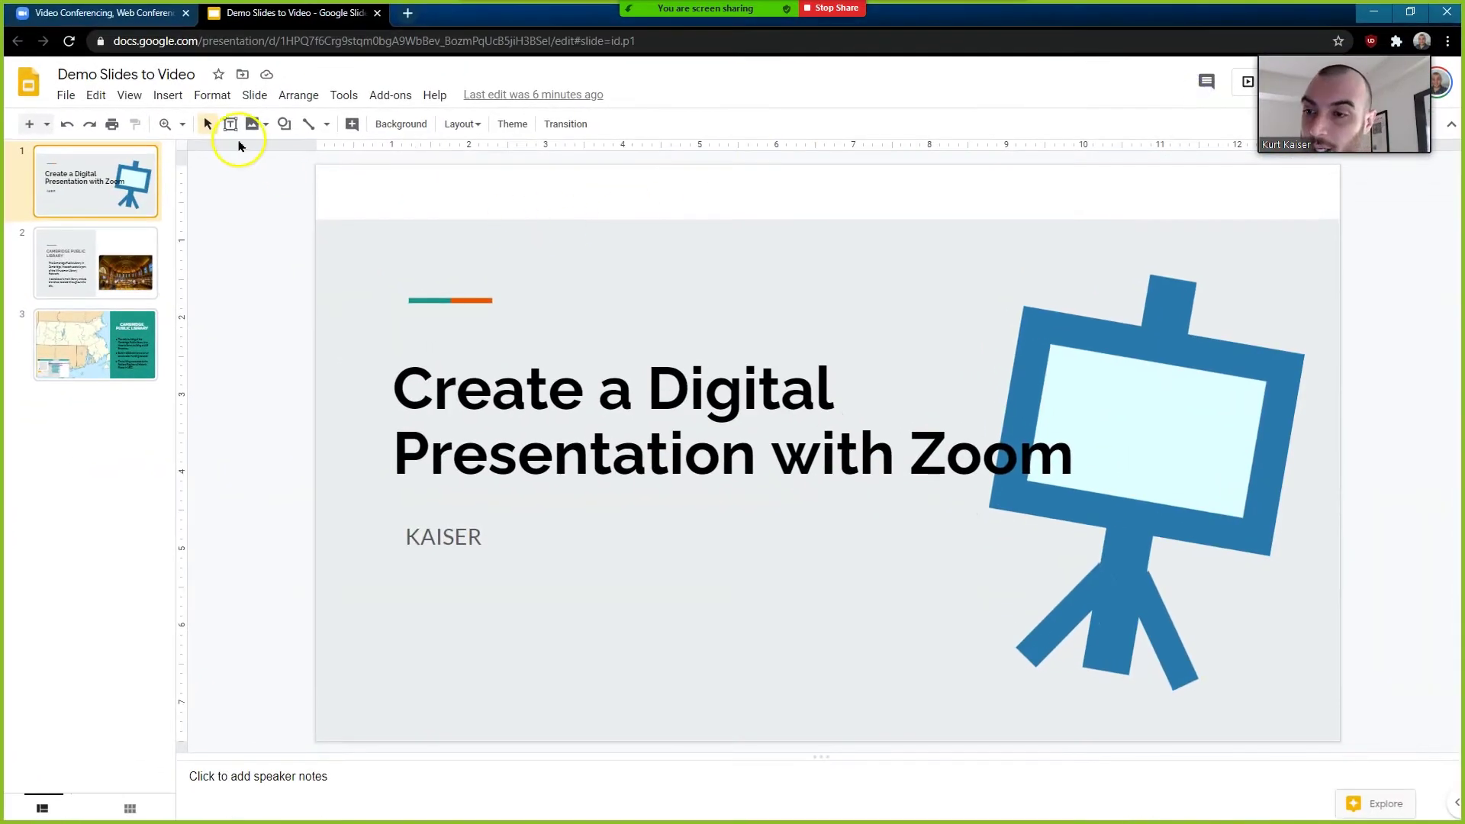
left_click_drag(1367, 85, 1369, 191)
Present the deck full screen, move the webcam thumbnail top-right, and start recording via More.
left_click(1272, 90)
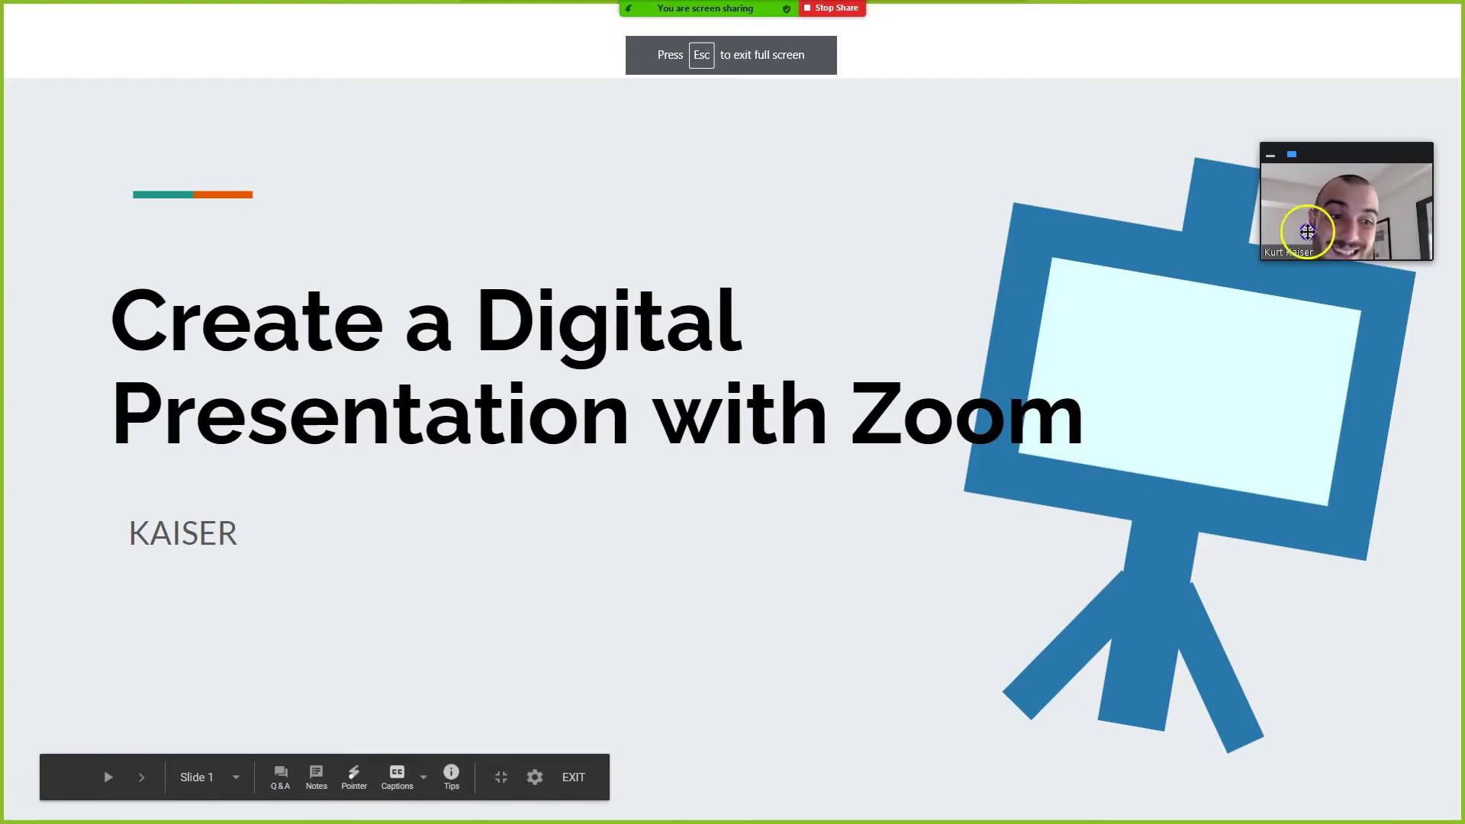
left_click_drag(1308, 229, 1328, 89)
mouse_move(736, 19)
left_click(1003, 17)
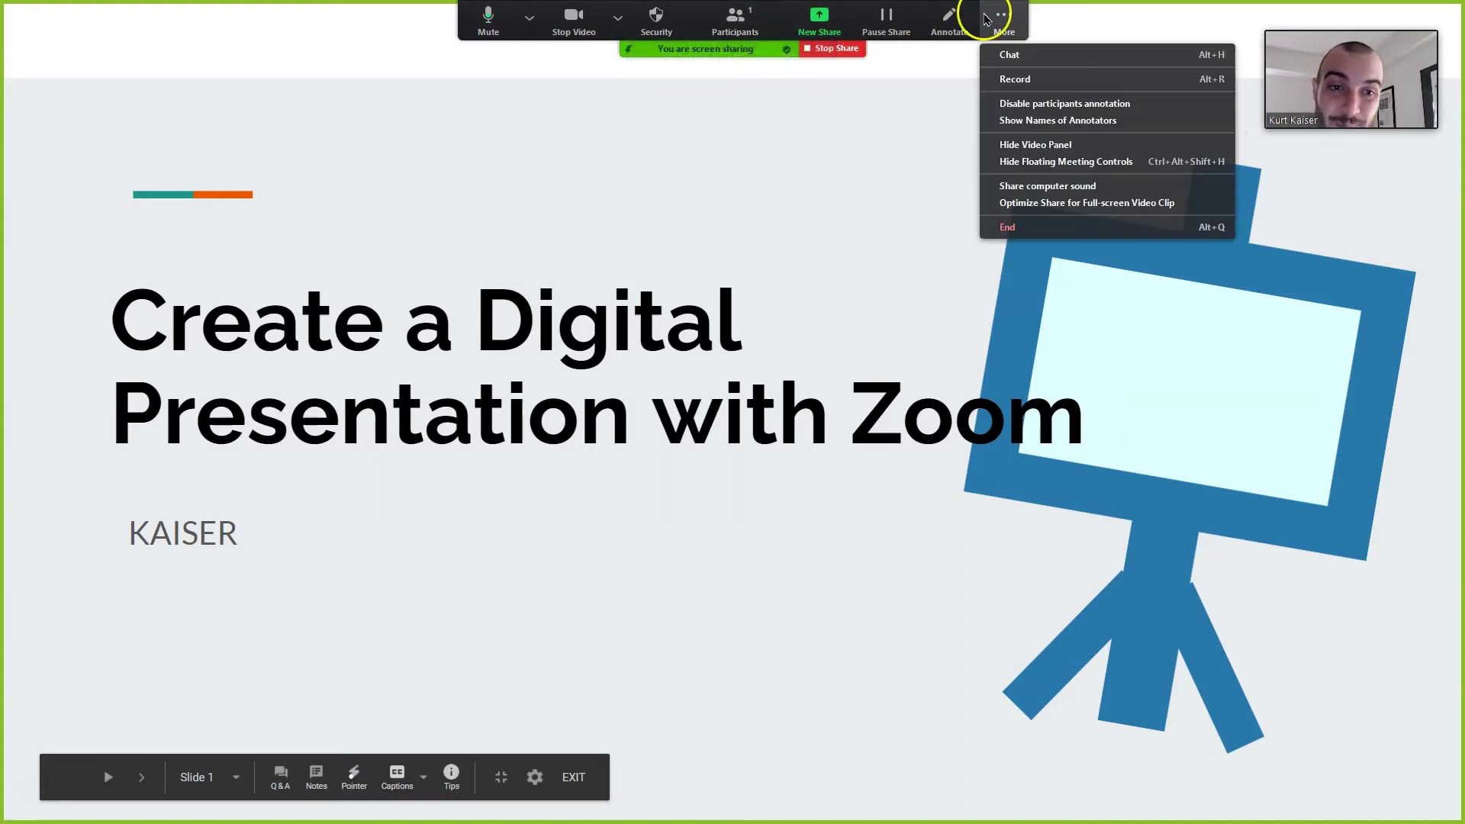
left_click(1018, 85)
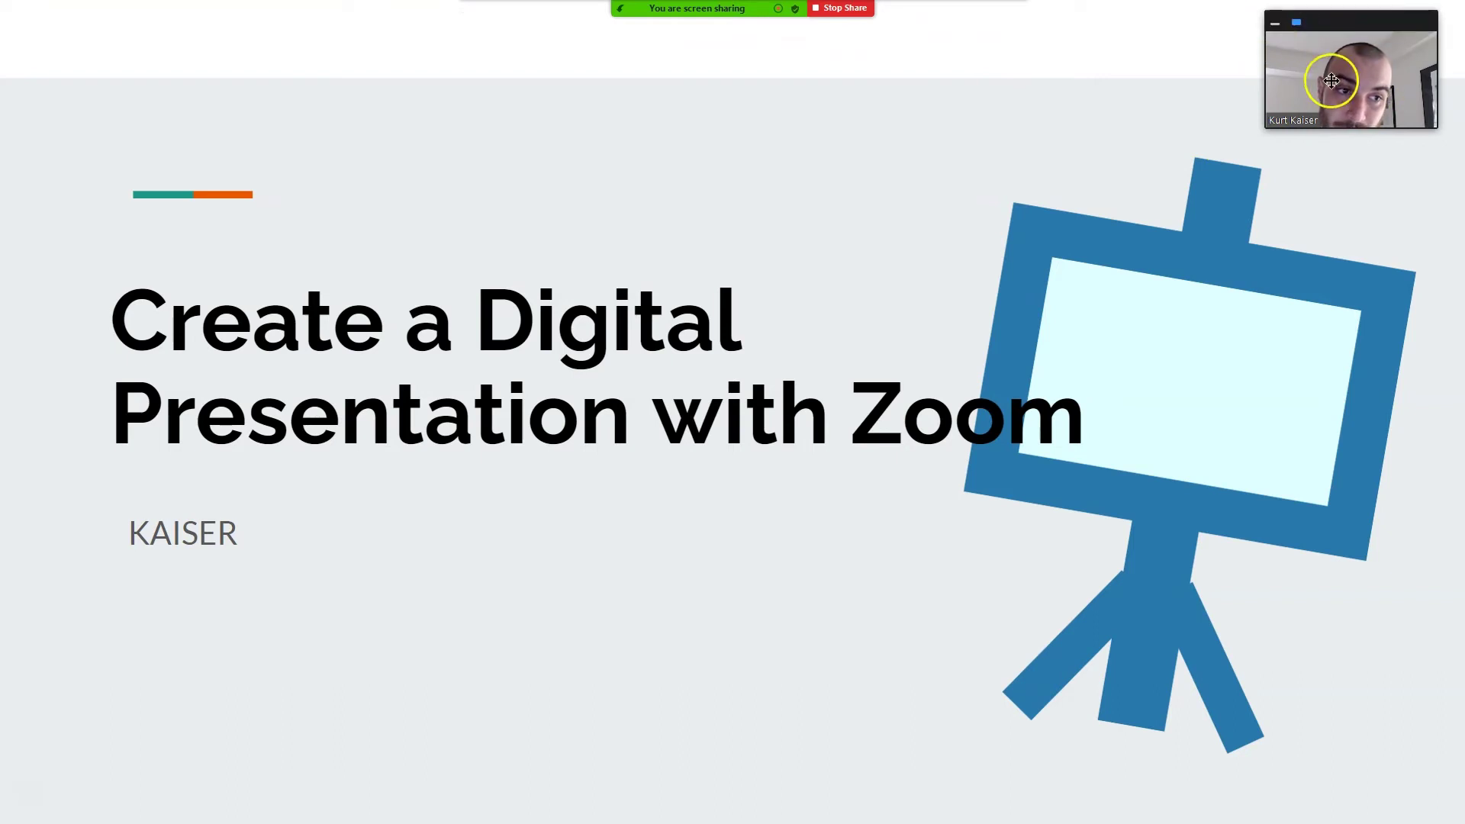
Collapse and restore the speaker video in the top-right corner, then advance to Cambridge Public Library.
mouse_move(1284, 30)
left_click_drag(1285, 31, 1298, 105)
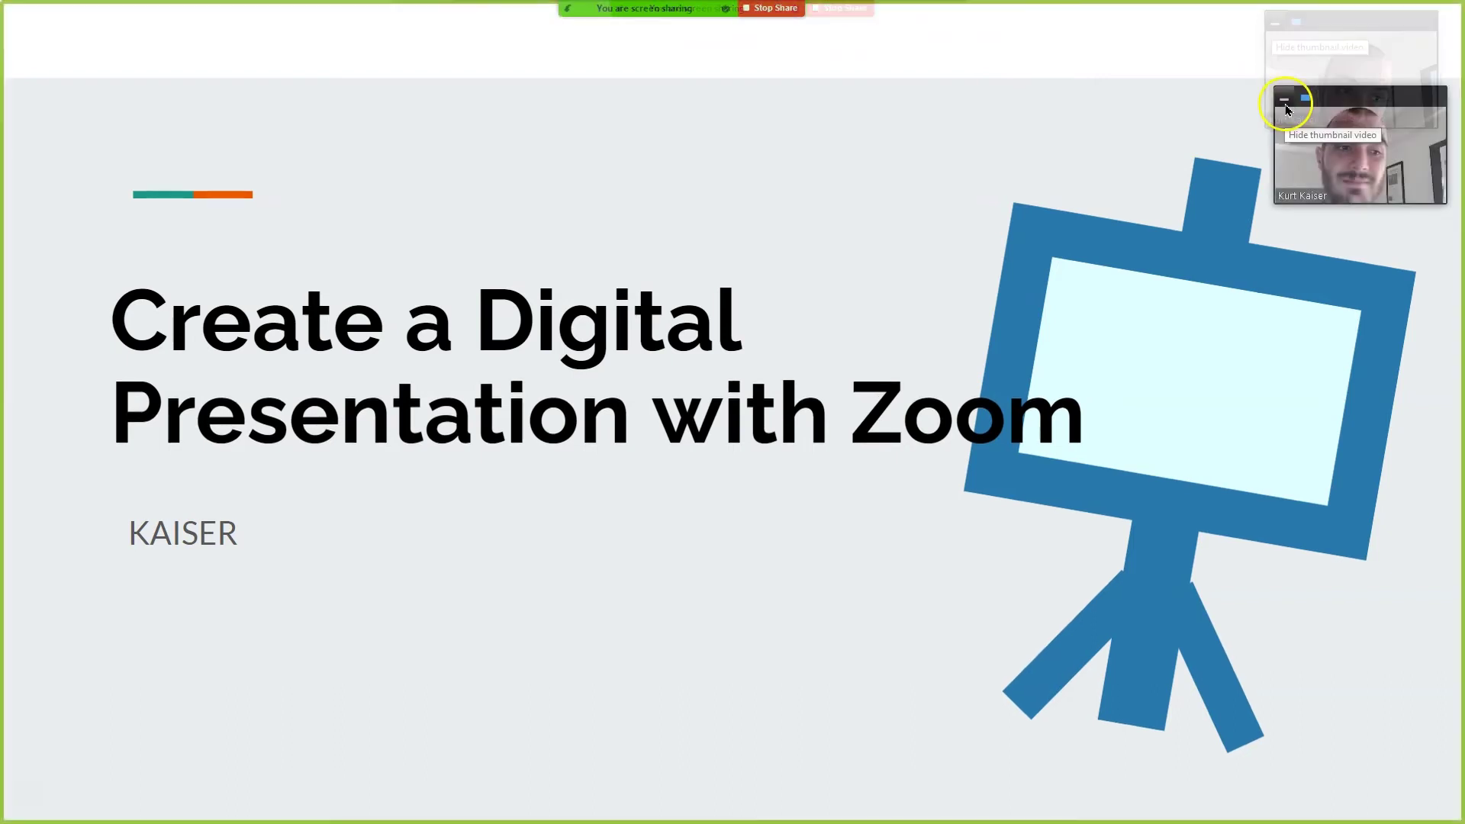
left_click(1288, 109)
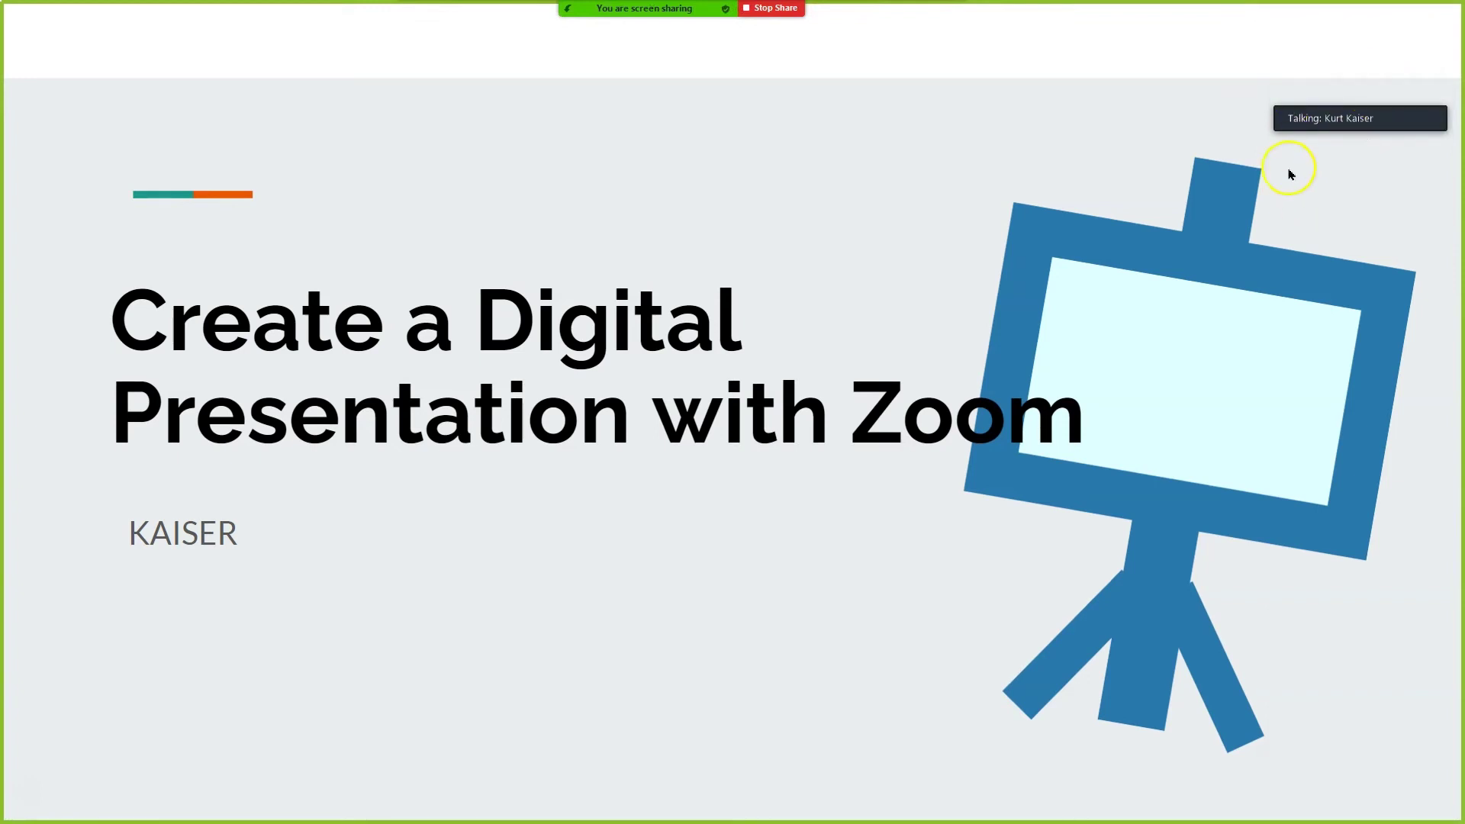
mouse_move(1352, 110)
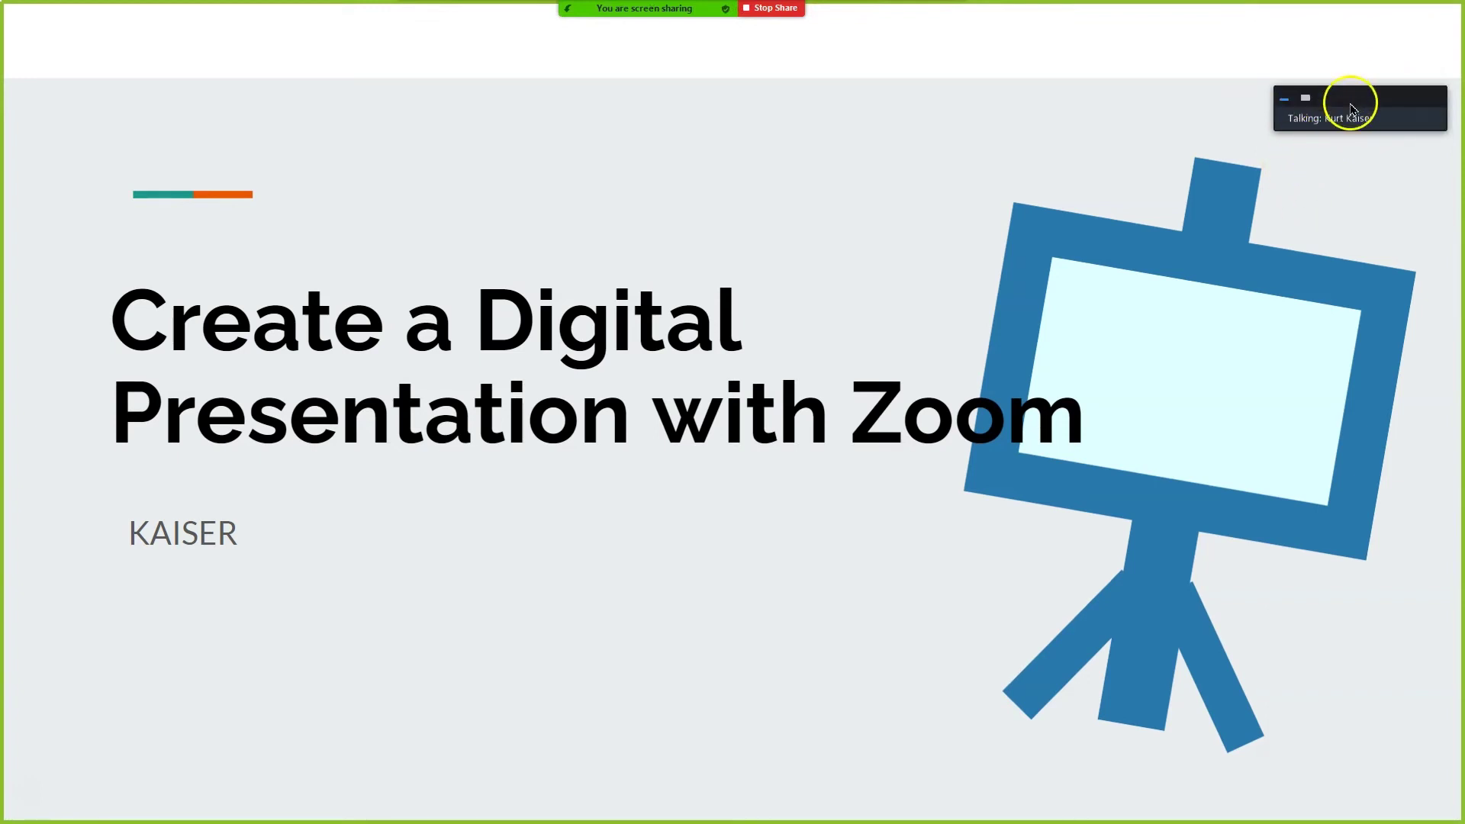
left_click(1306, 103)
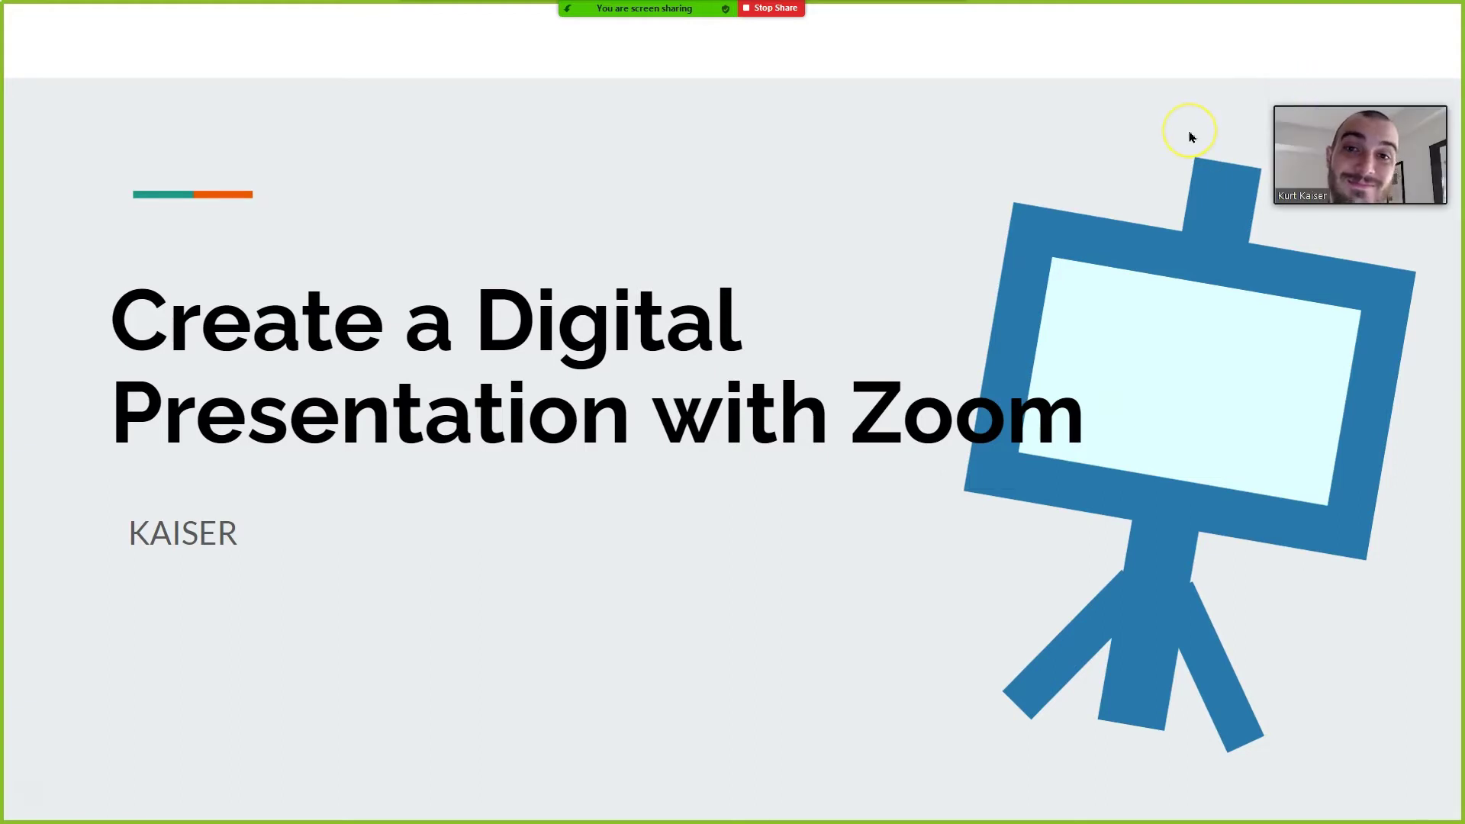
left_click_drag(1313, 145, 1290, 90)
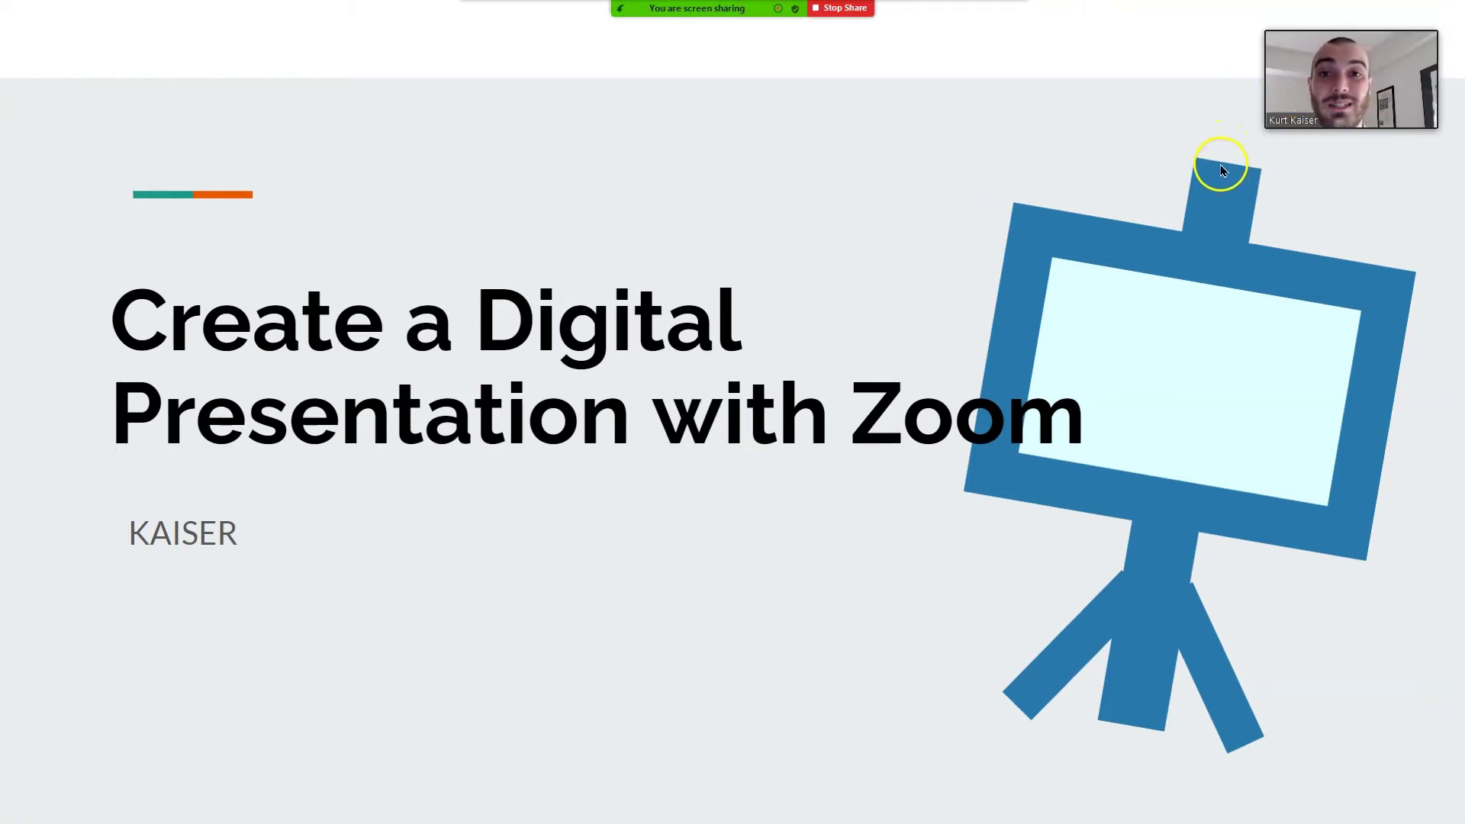
left_click(770, 196)
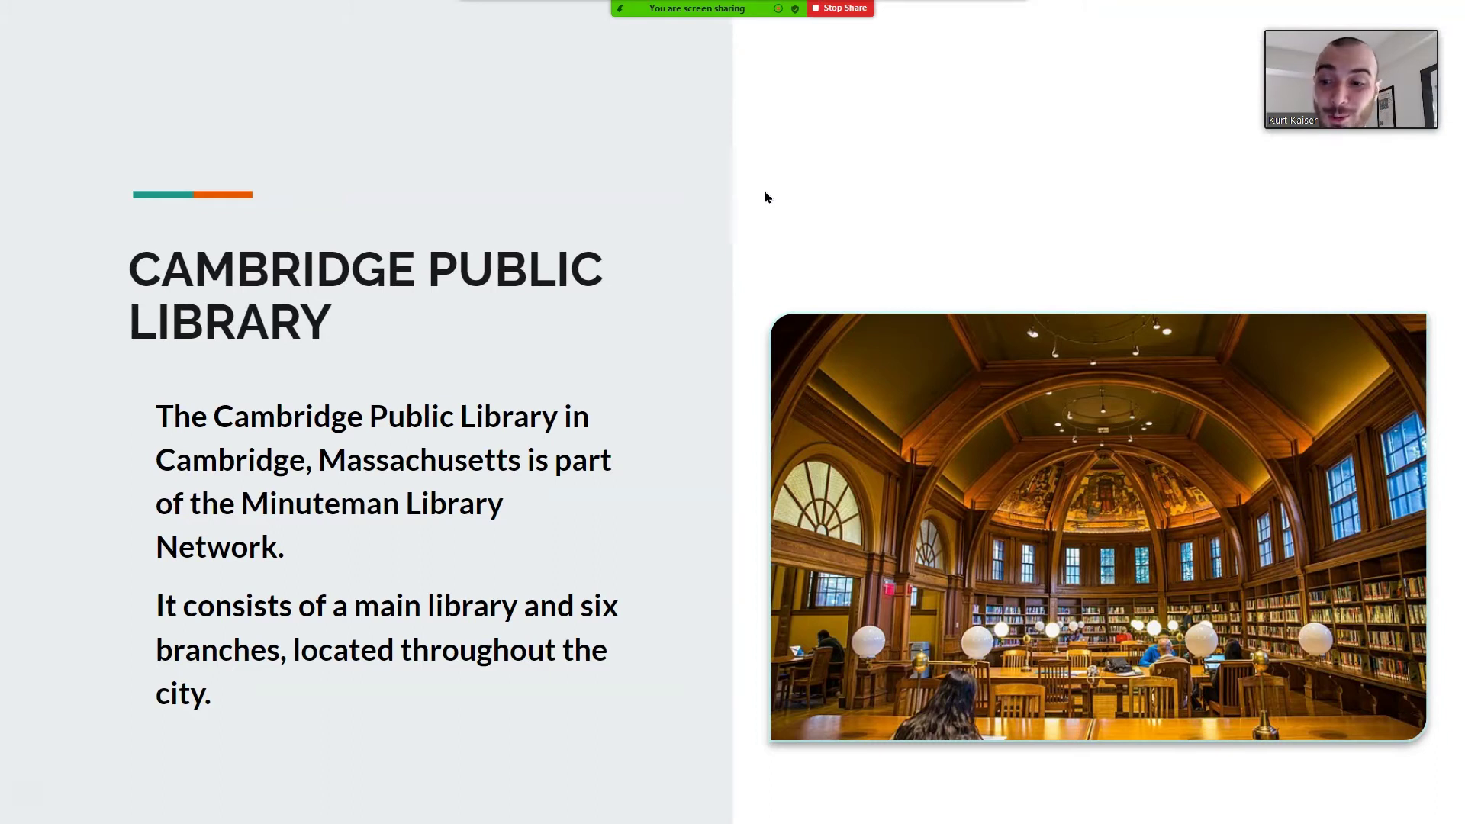
Advance to the map slide and choose Stop Recording from the sharing toolbar's More menu.
left_click(767, 197)
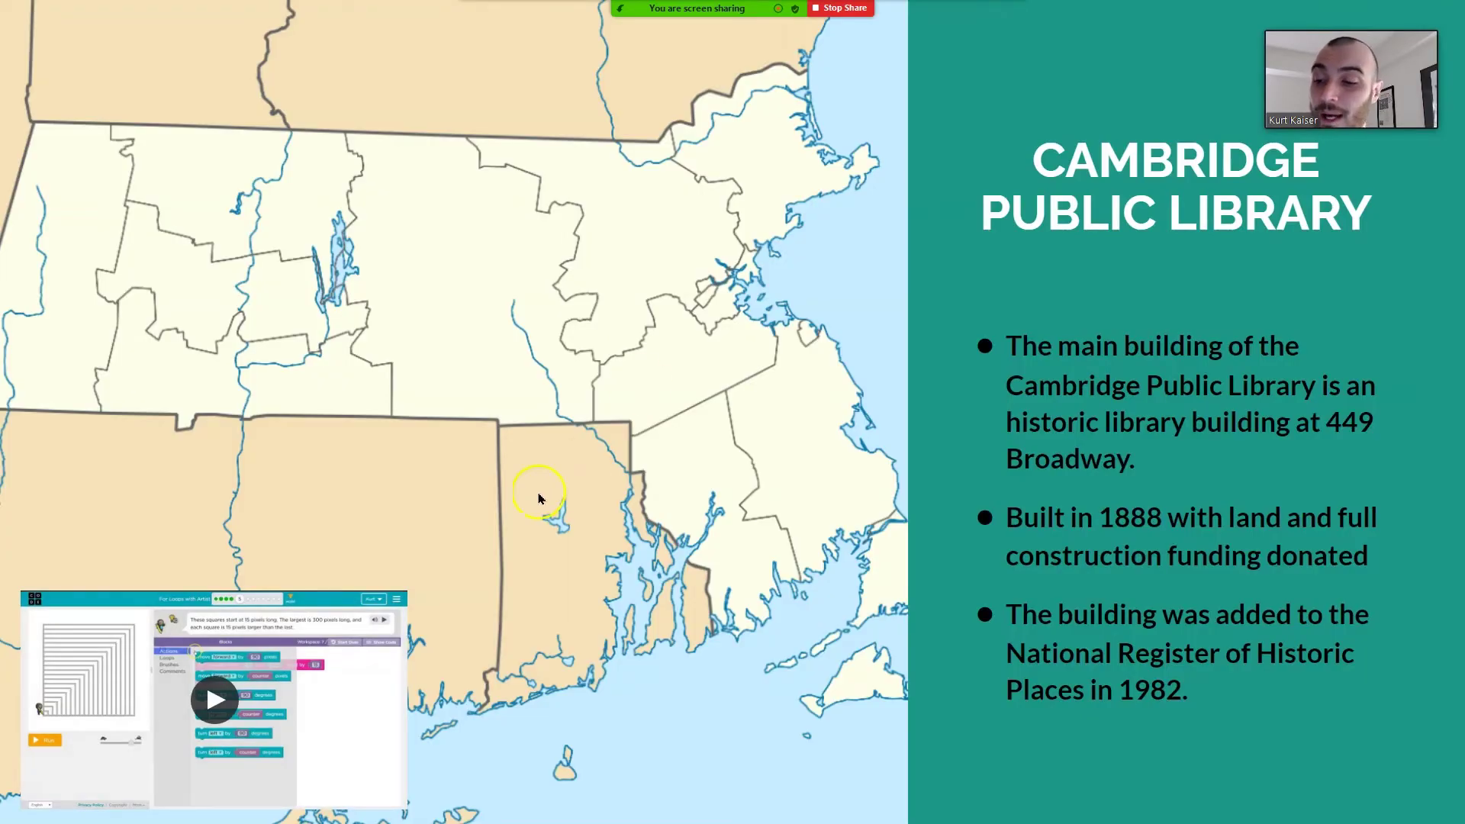
mouse_move(579, 773)
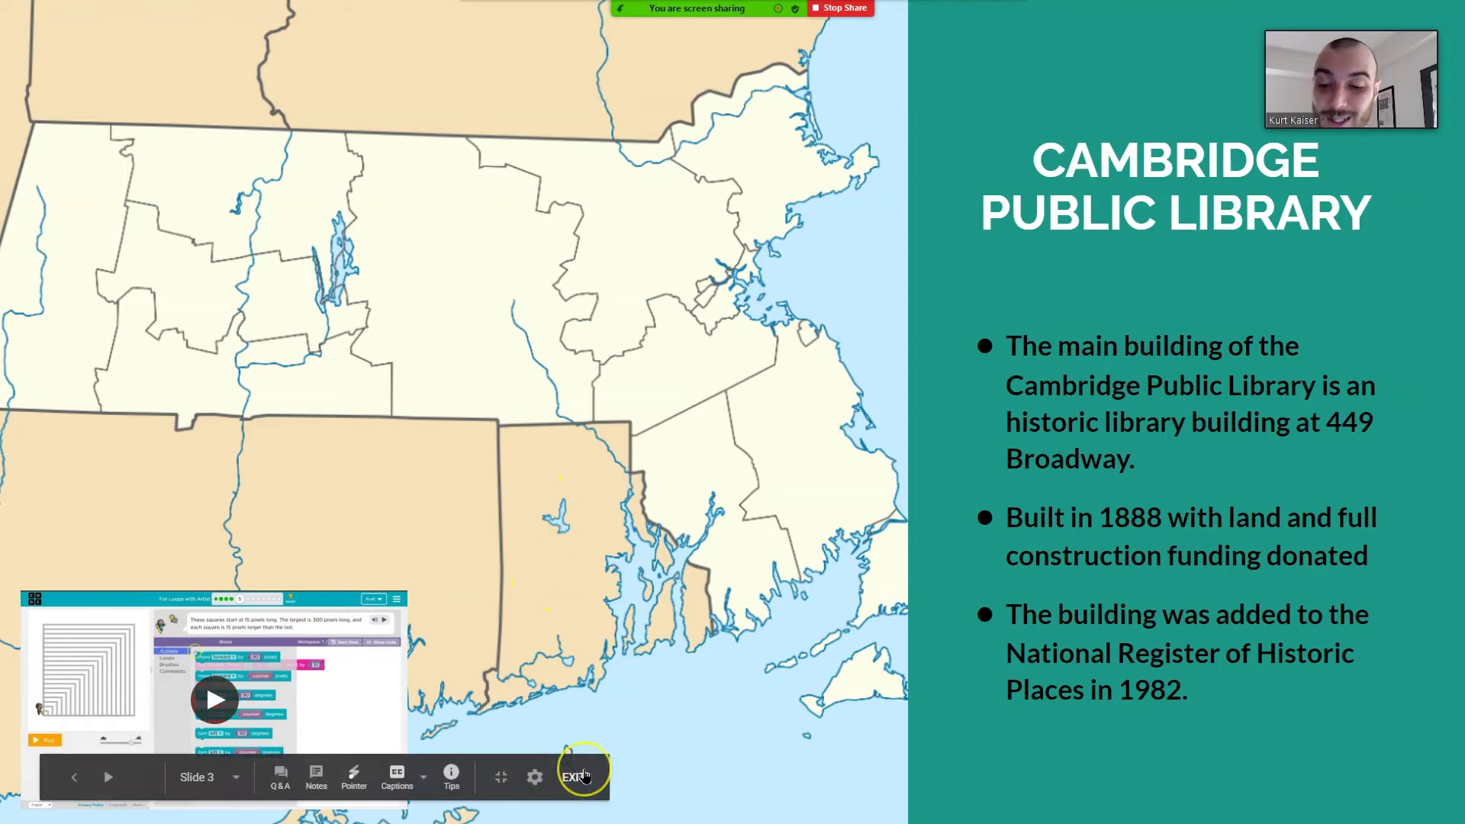
mouse_move(694, 9)
left_click(1021, 18)
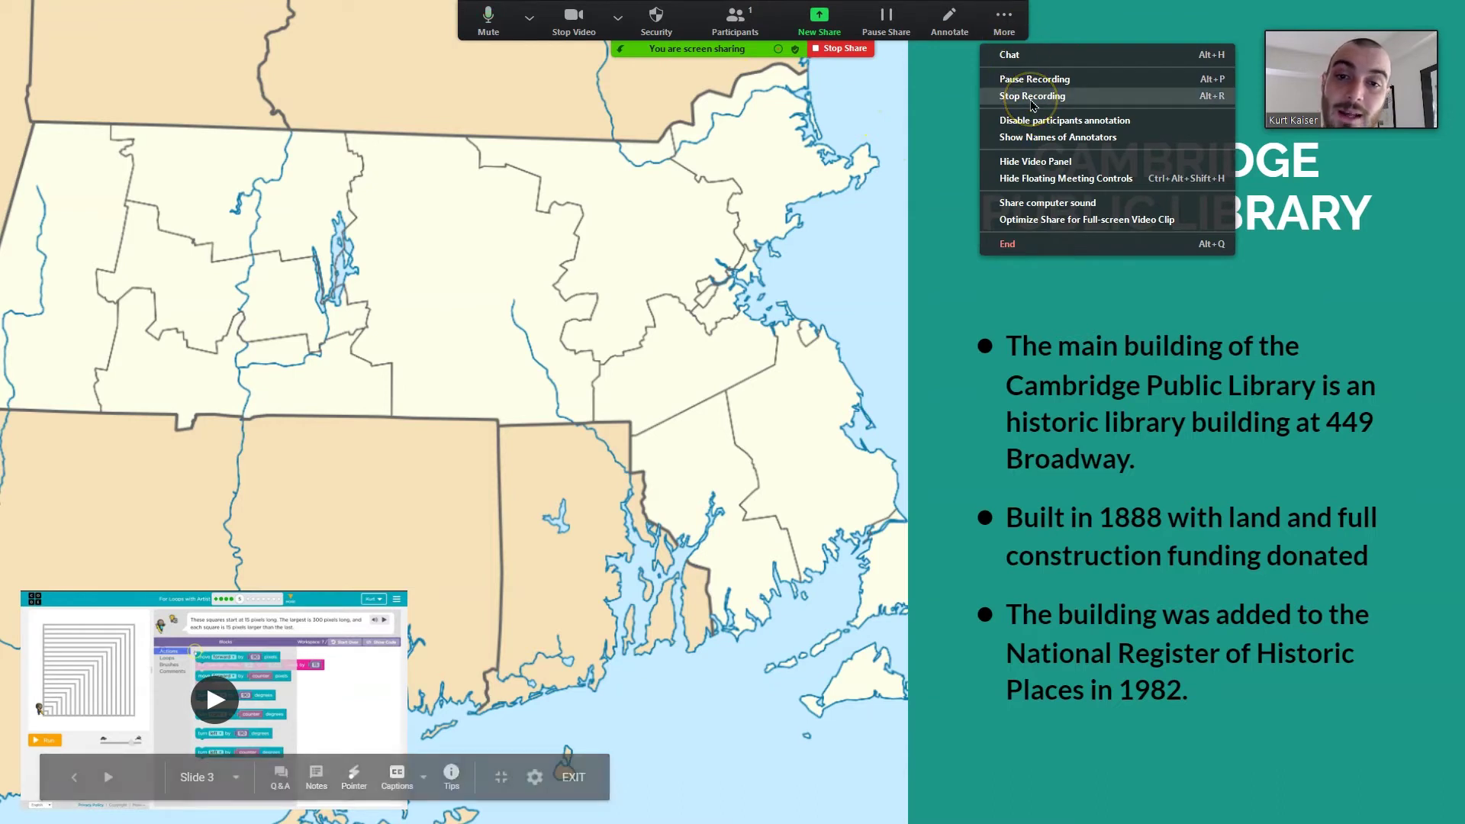
left_click(1036, 99)
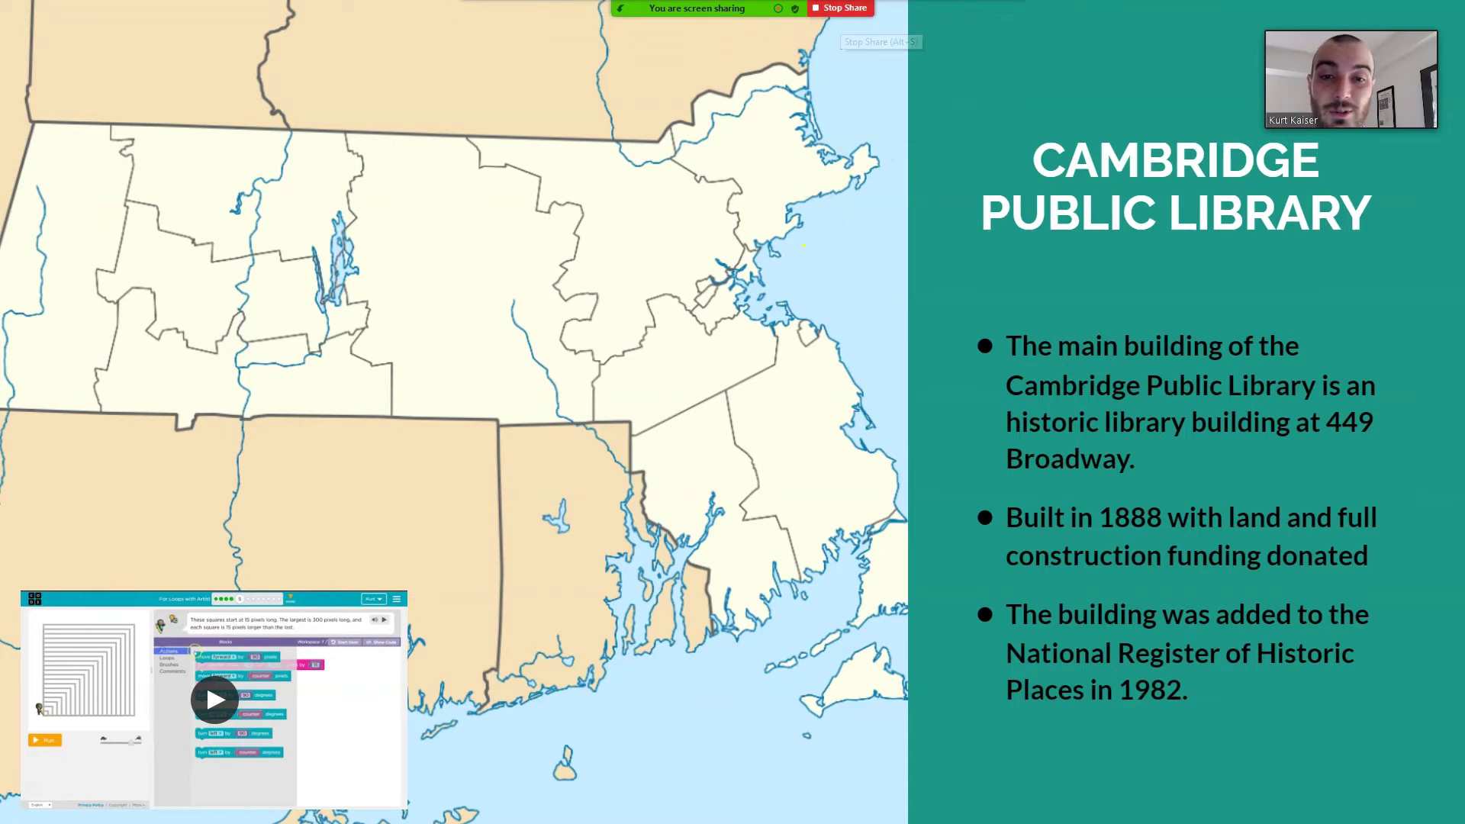
mouse_move(761, 39)
left_click(1005, 19)
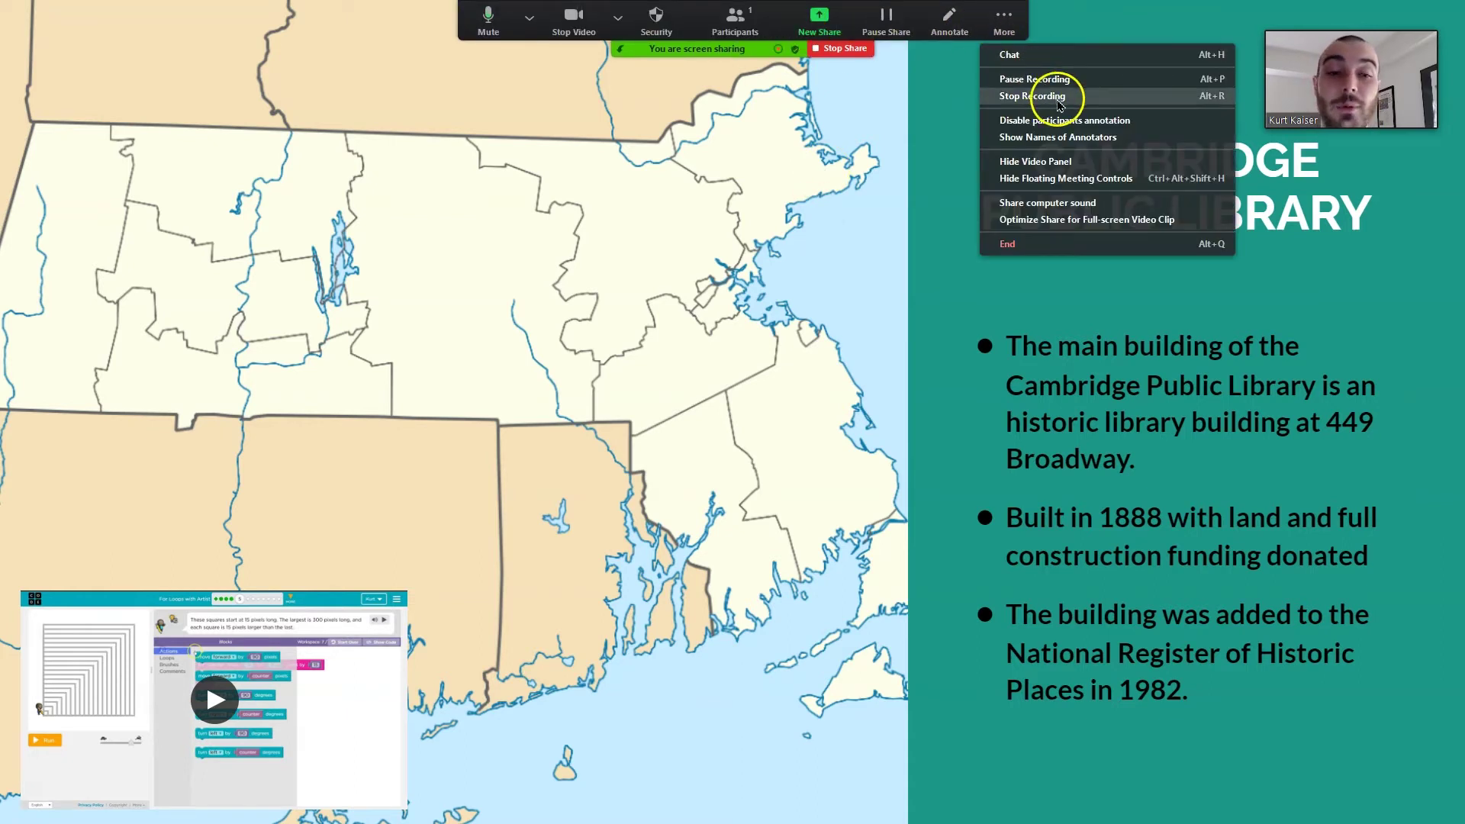
left_click(1061, 105)
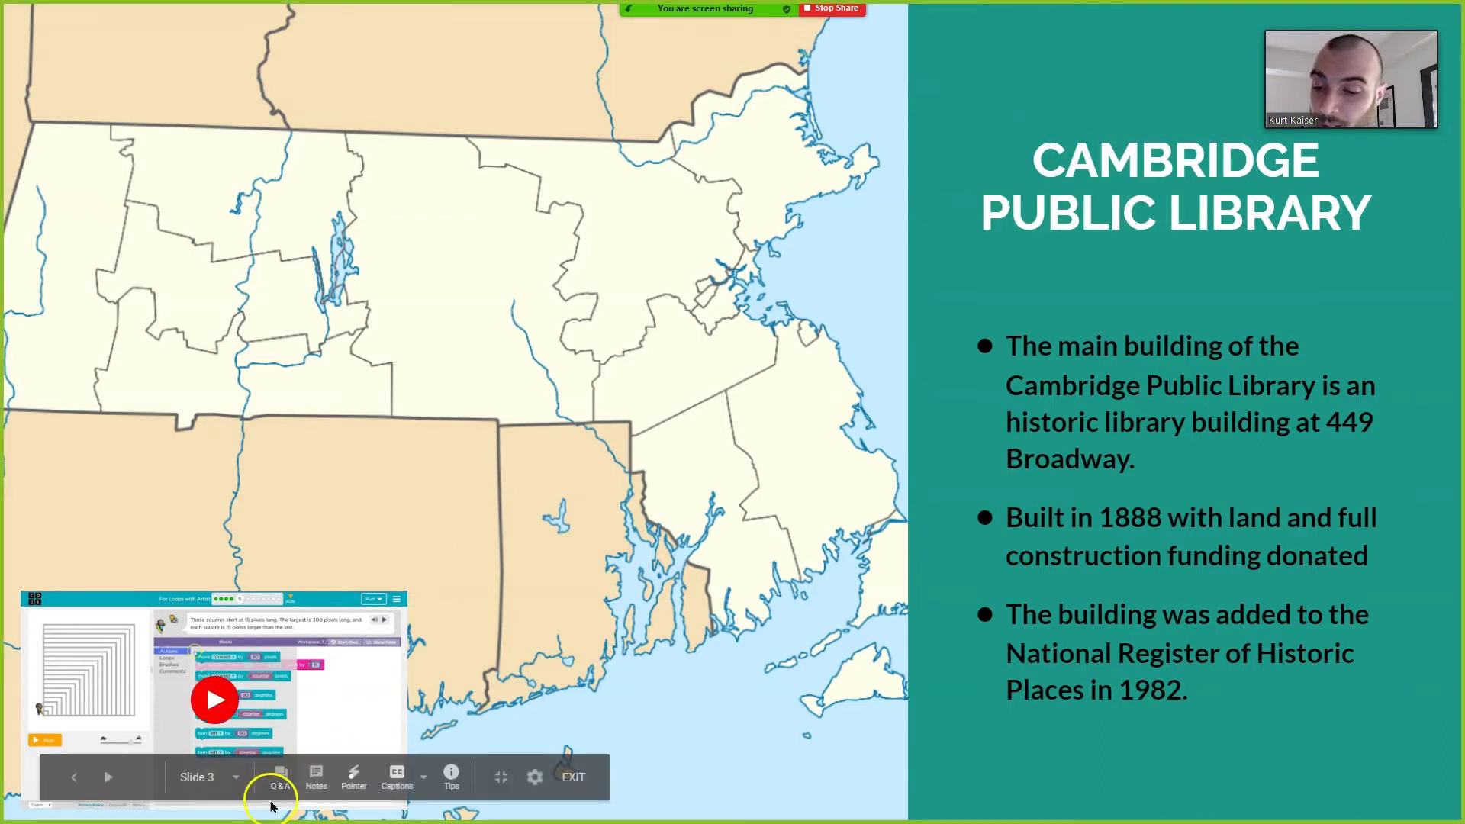
Exit the slideshow, stop sharing, and end the meeting for all.
left_click(576, 778)
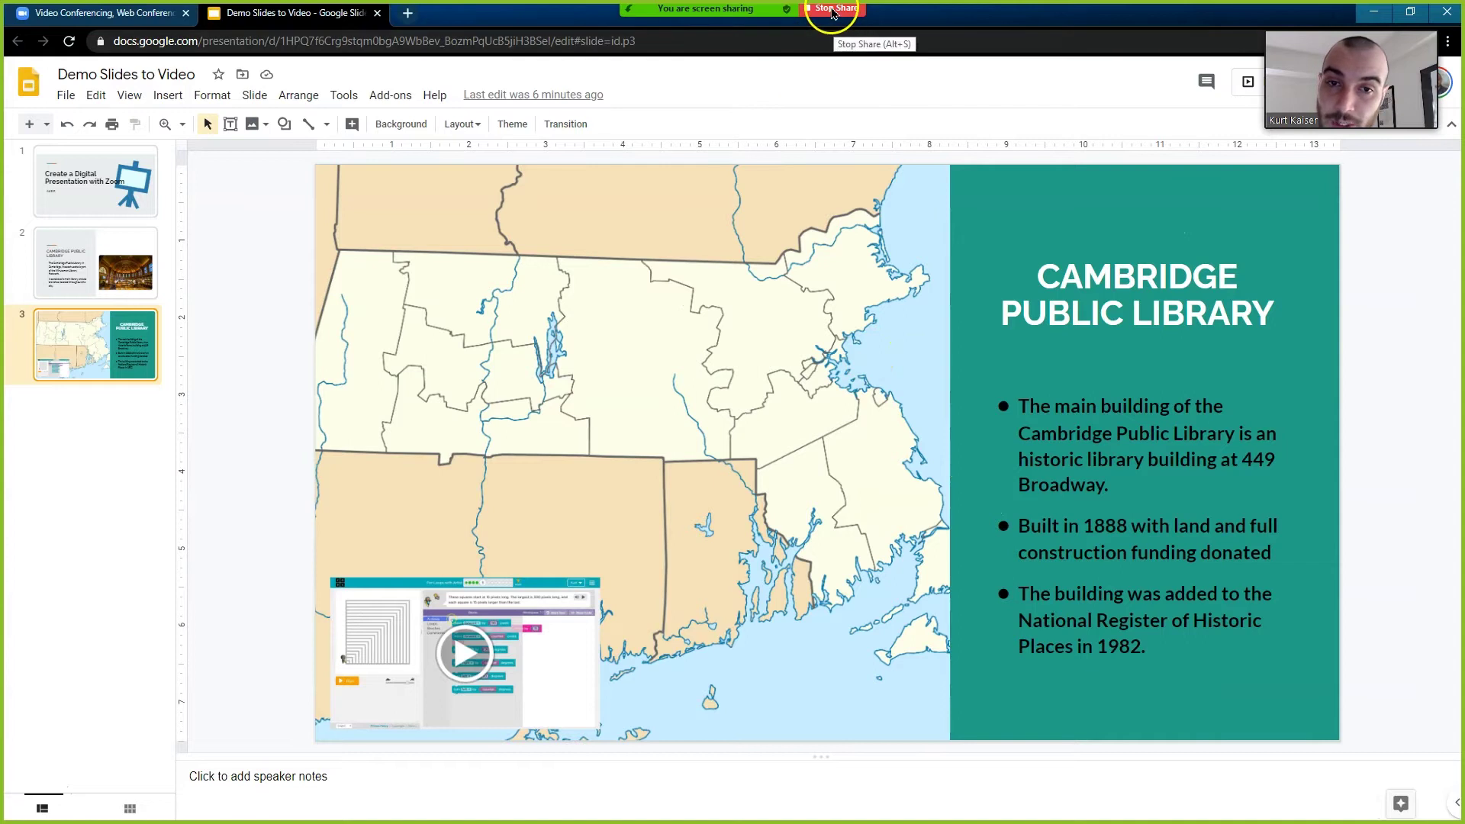
left_click(838, 9)
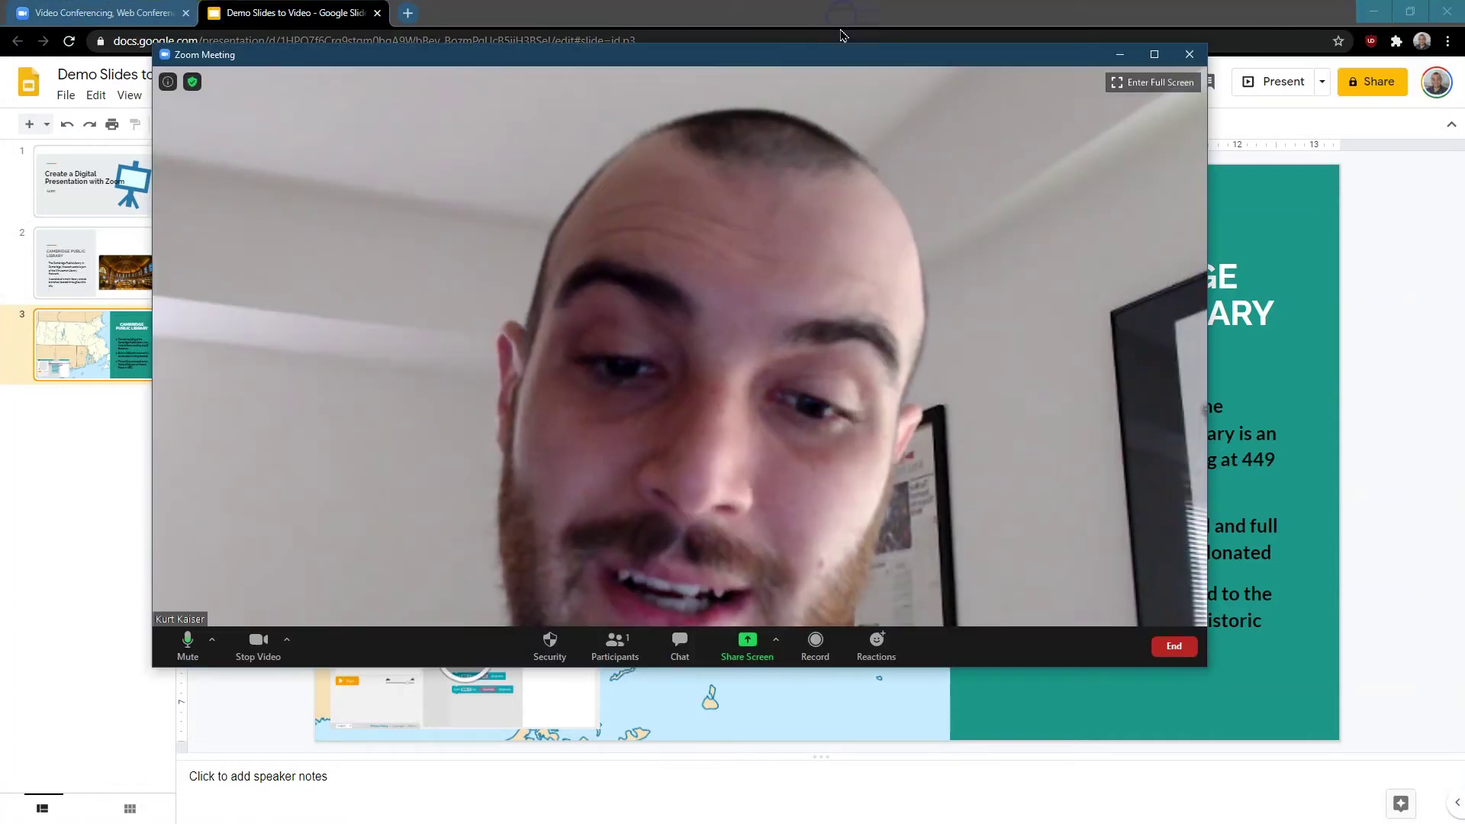
left_click(1175, 648)
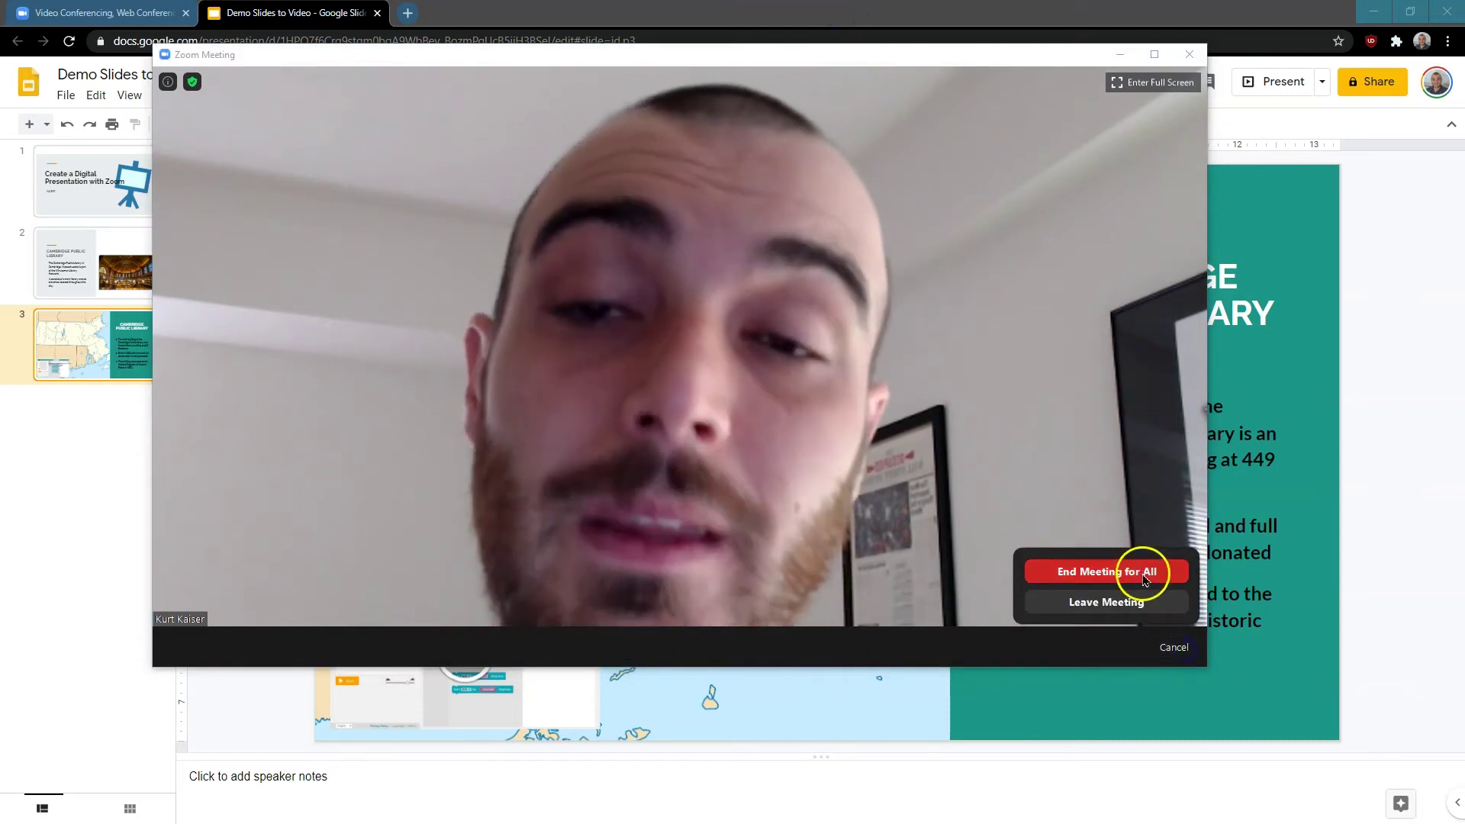
left_click(1145, 573)
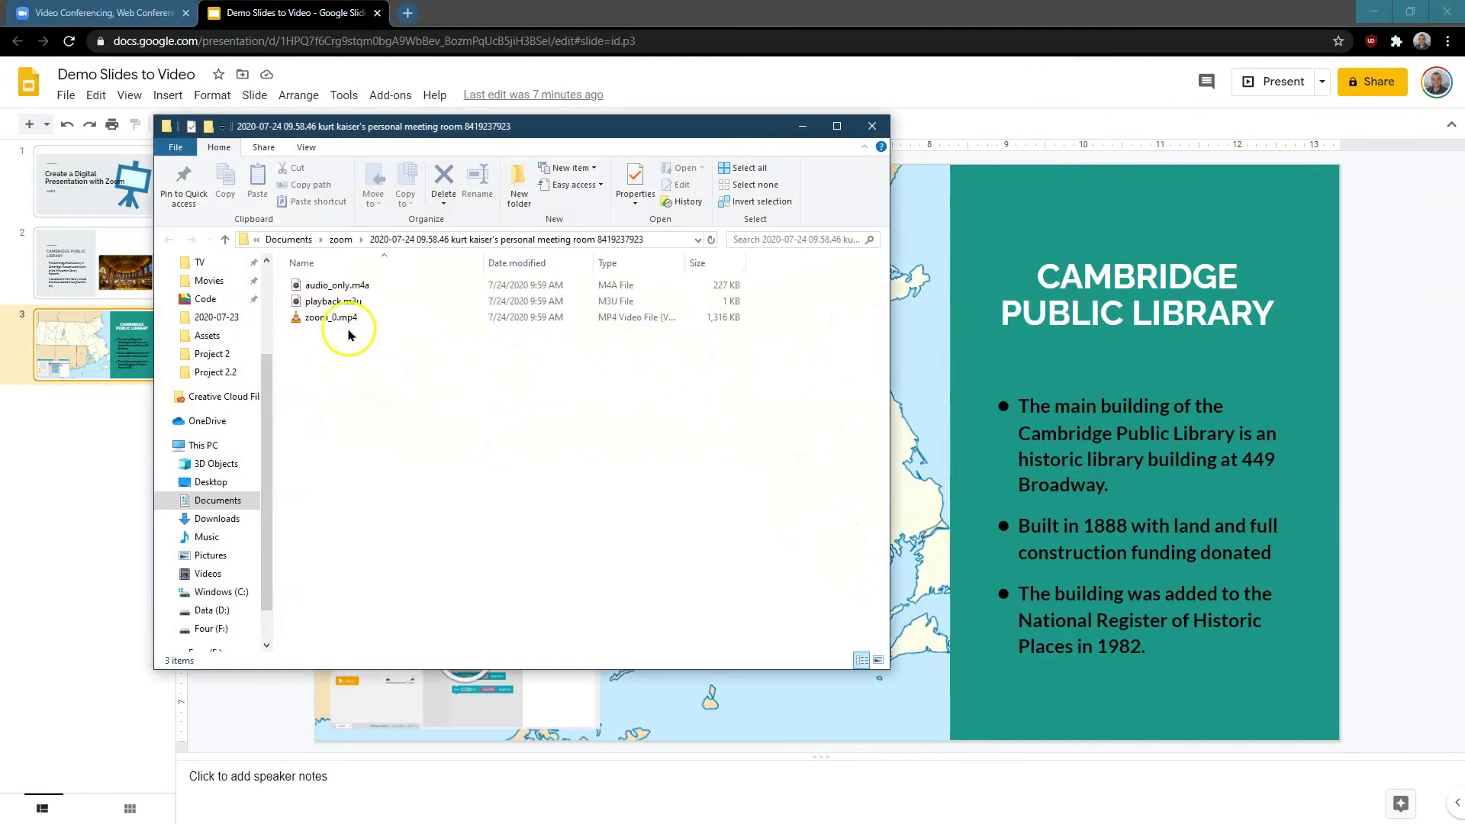
Select and open the zoom_0.mp4 recording.
left_click(331, 319)
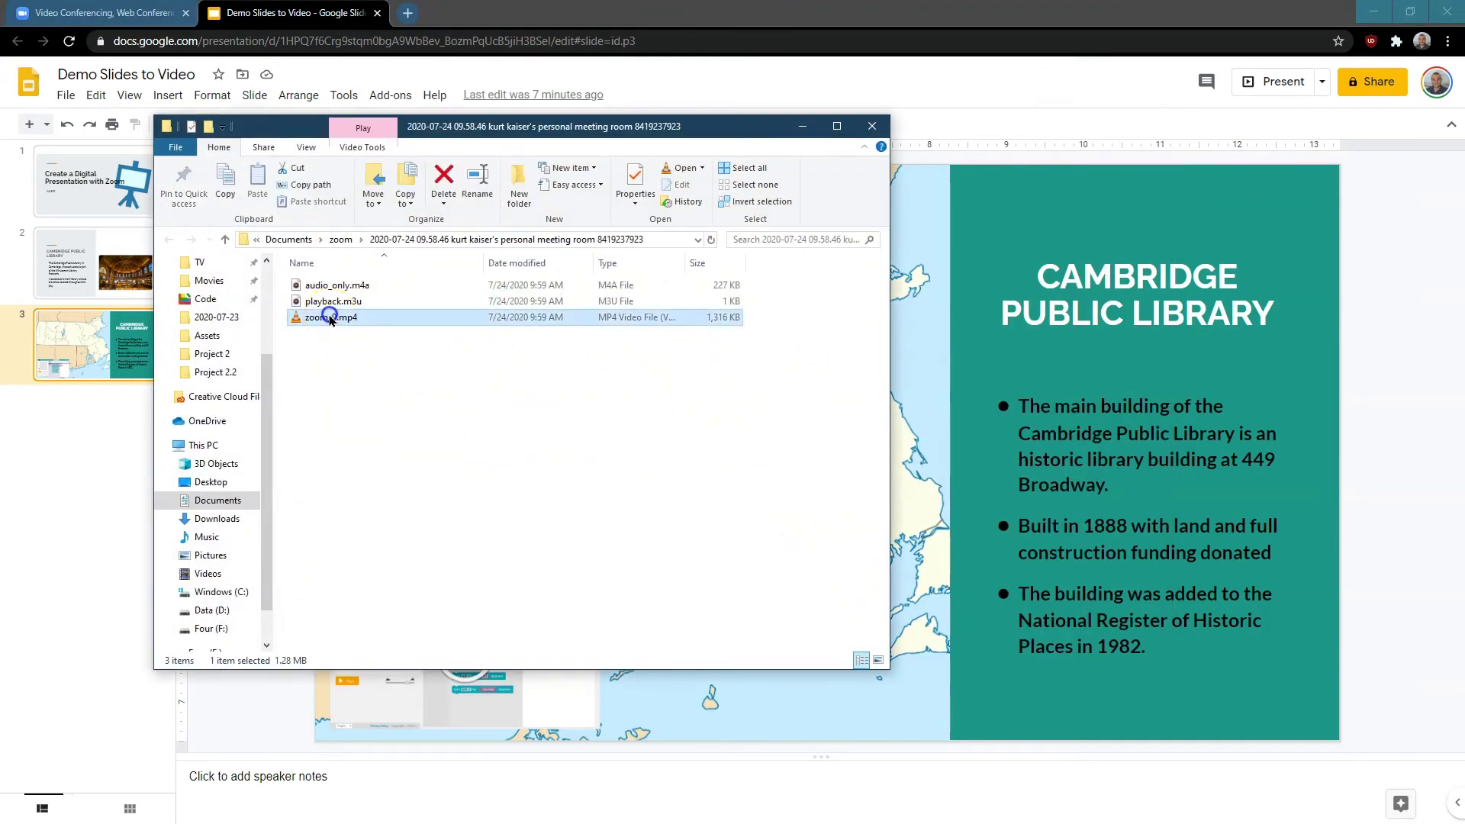
left_click(331, 319)
Play zoom_0.mp4 in VLC, close VLC and the folder, and select slide 1 of the deck.
left_click(350, 316)
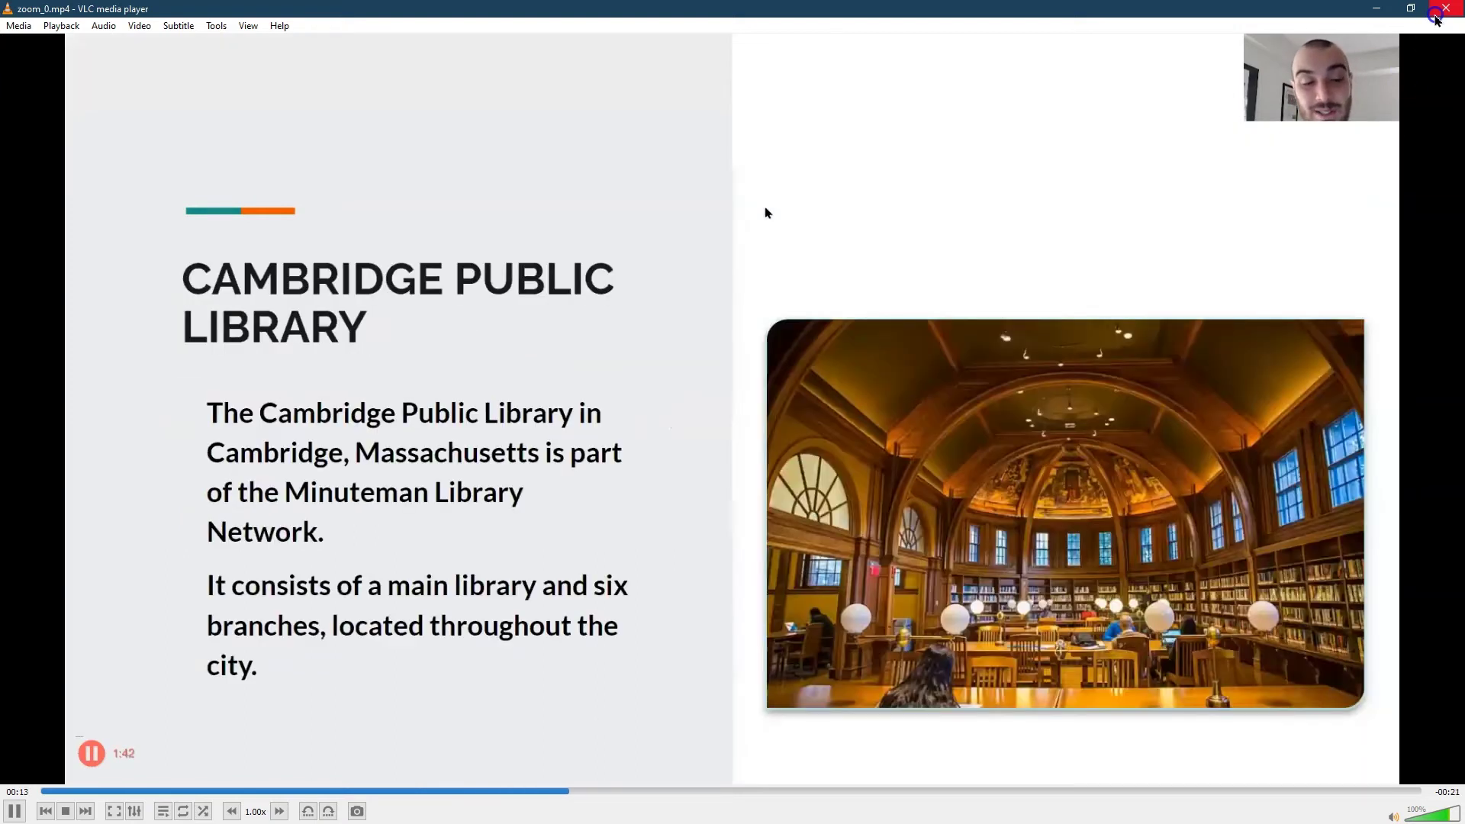
left_click(1435, 15)
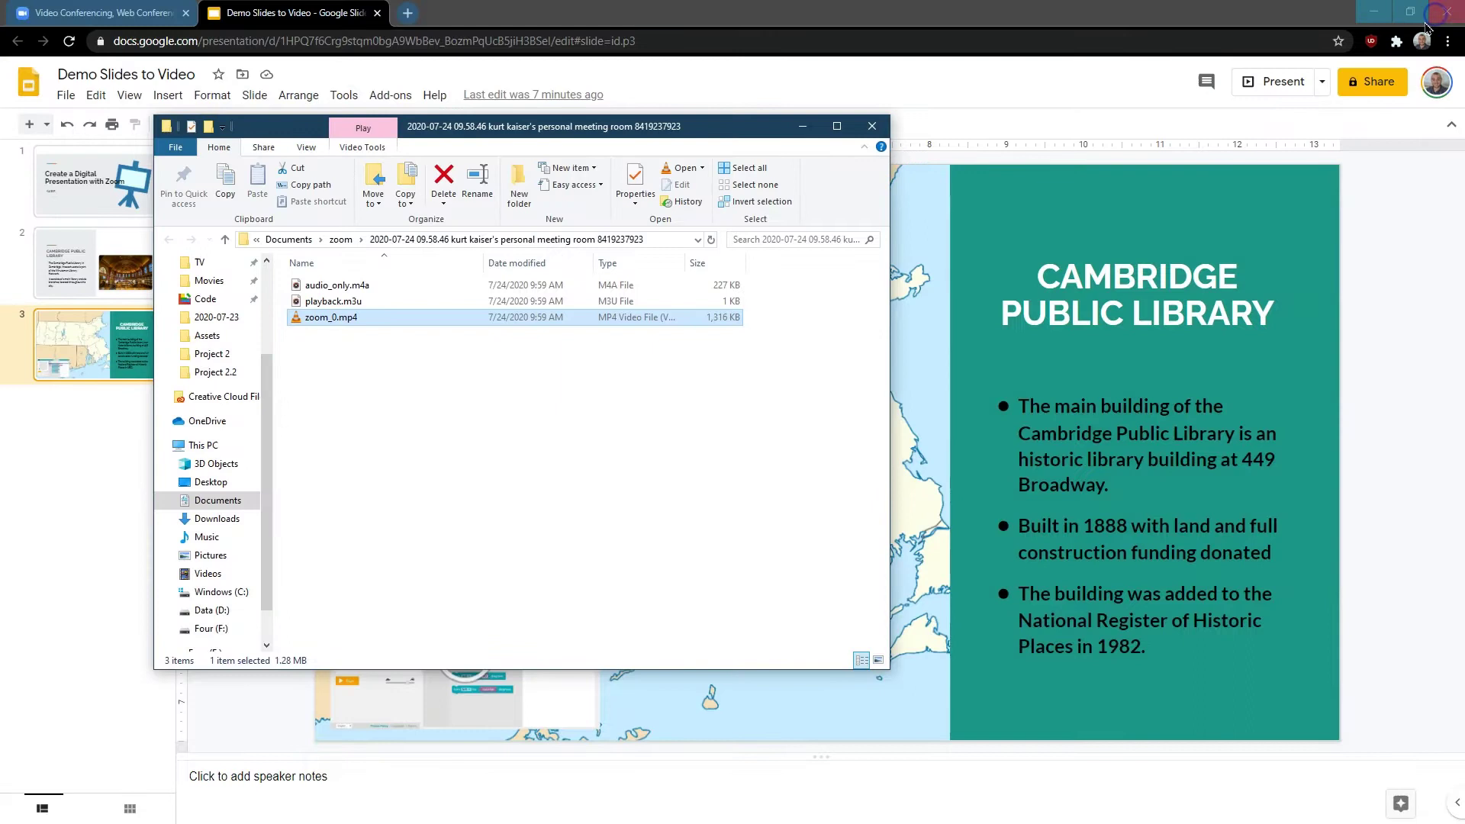
left_click(870, 126)
left_click(132, 176)
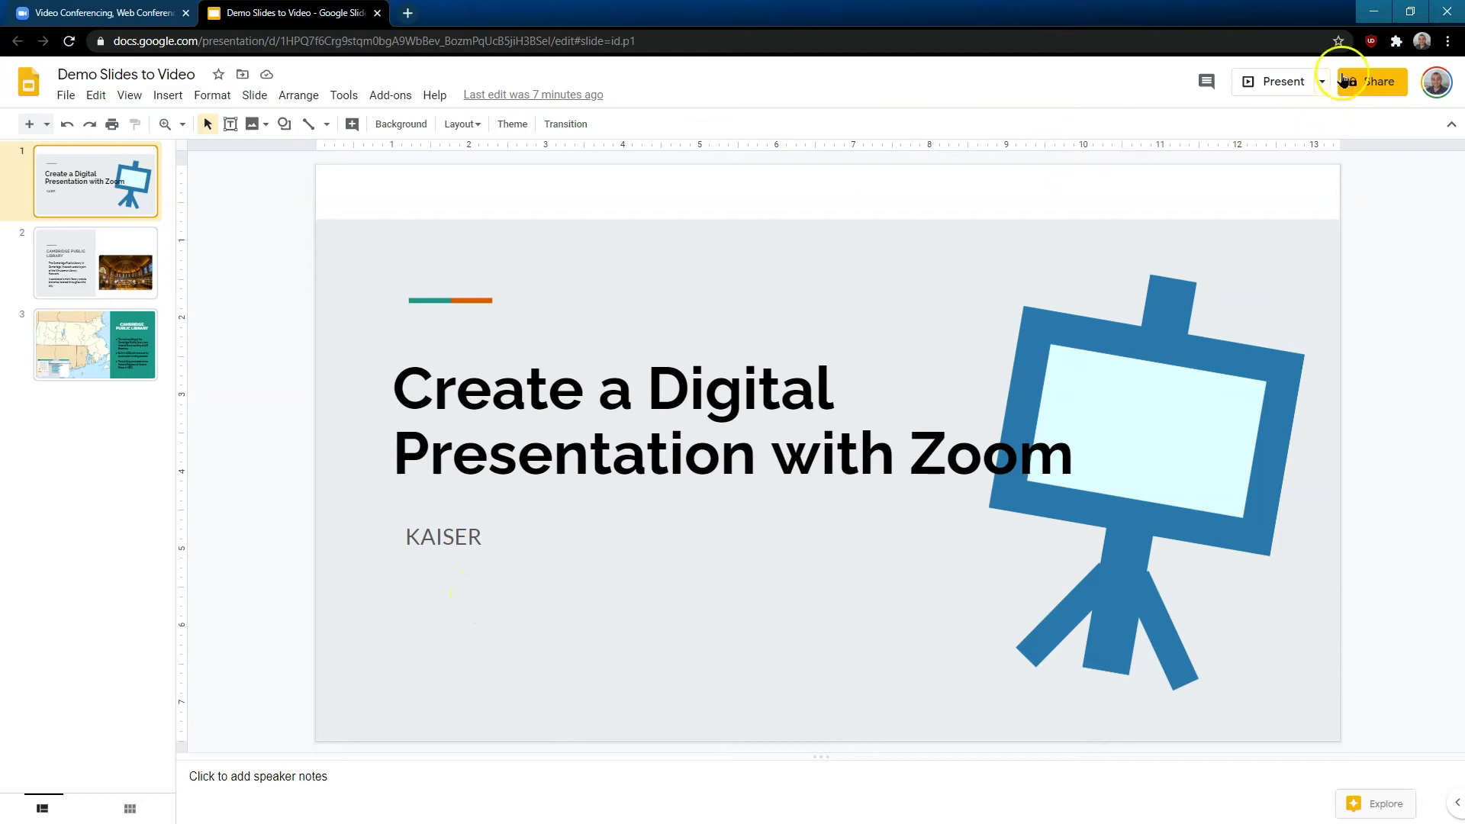
Bring Zoom forward, start a new meeting and bring up the Share Screen choices.
left_click(1409, 12)
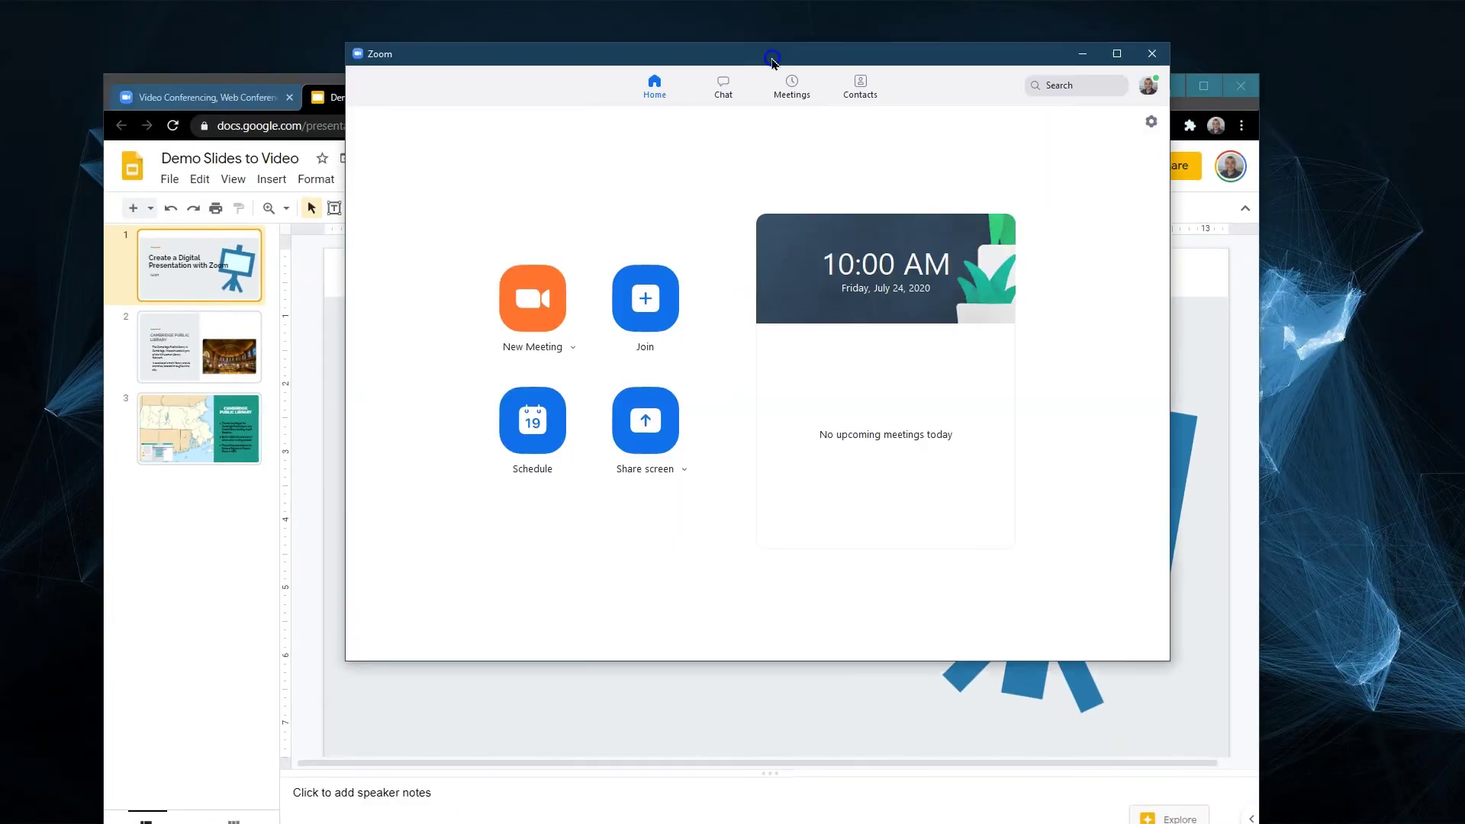
left_click(524, 306)
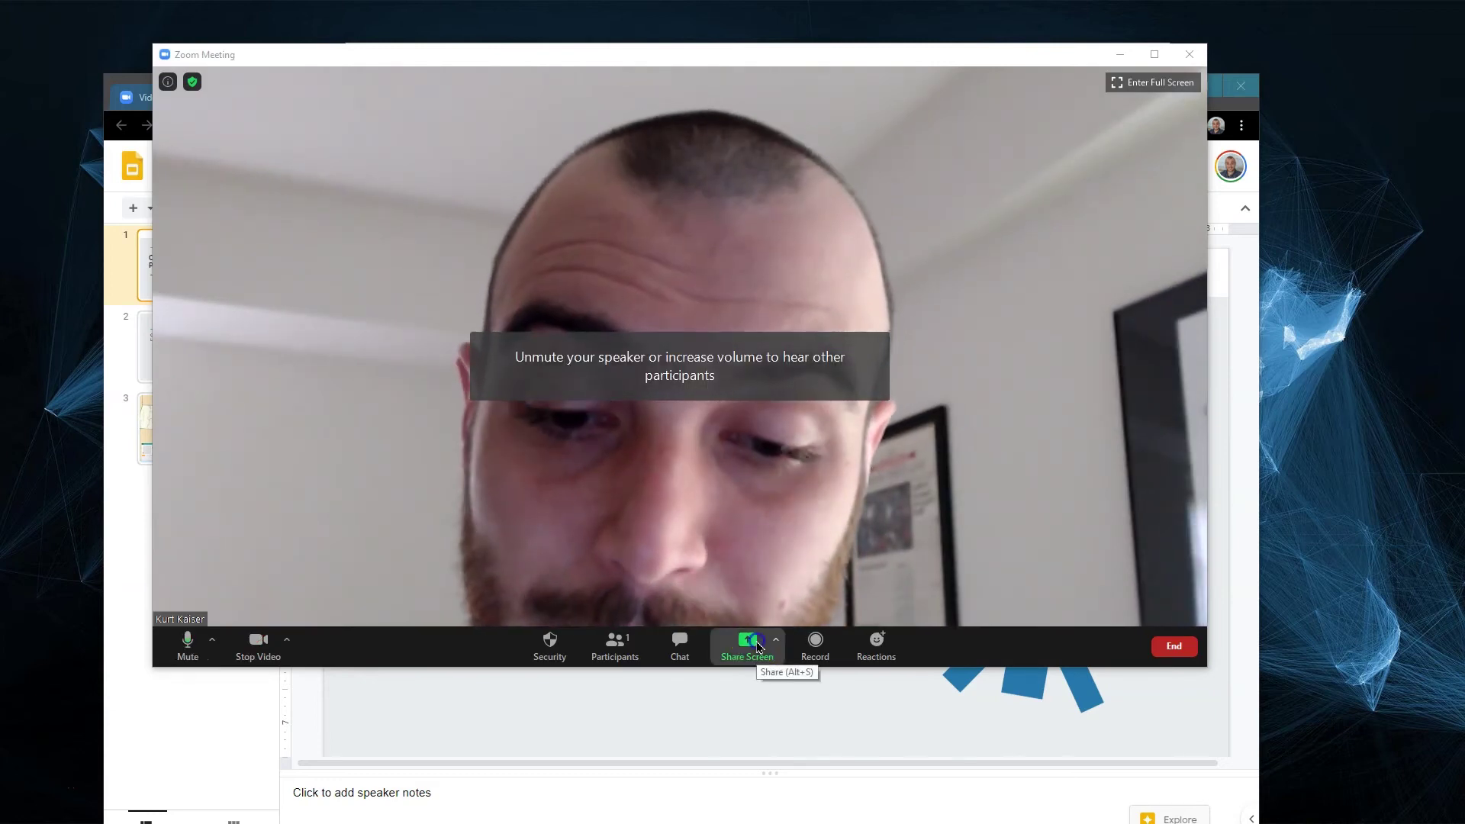
left_click(759, 647)
Share Screen 2, glance at the More options and Participants list, then stop sharing.
left_click(650, 306)
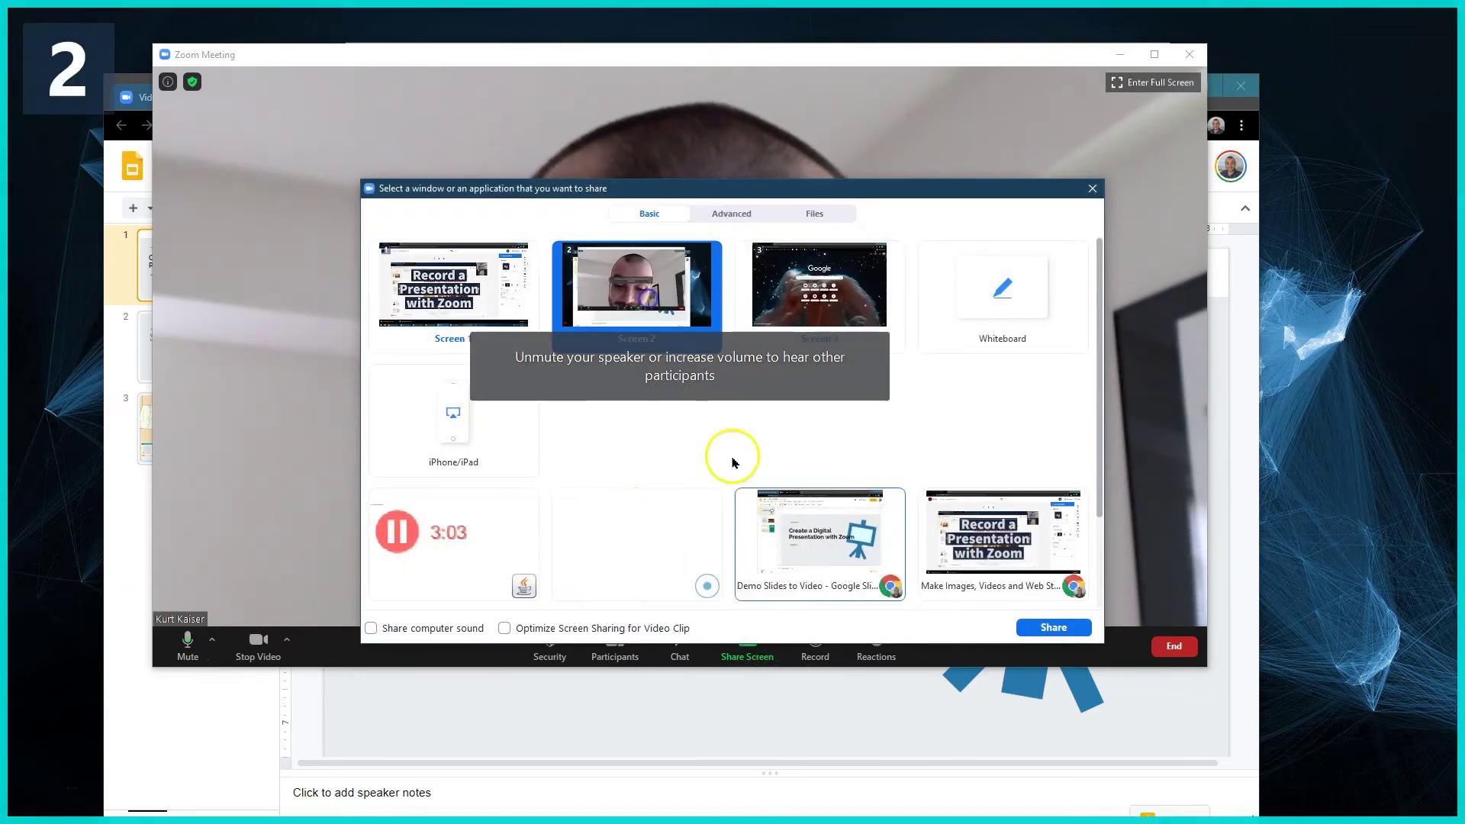
left_click(1054, 628)
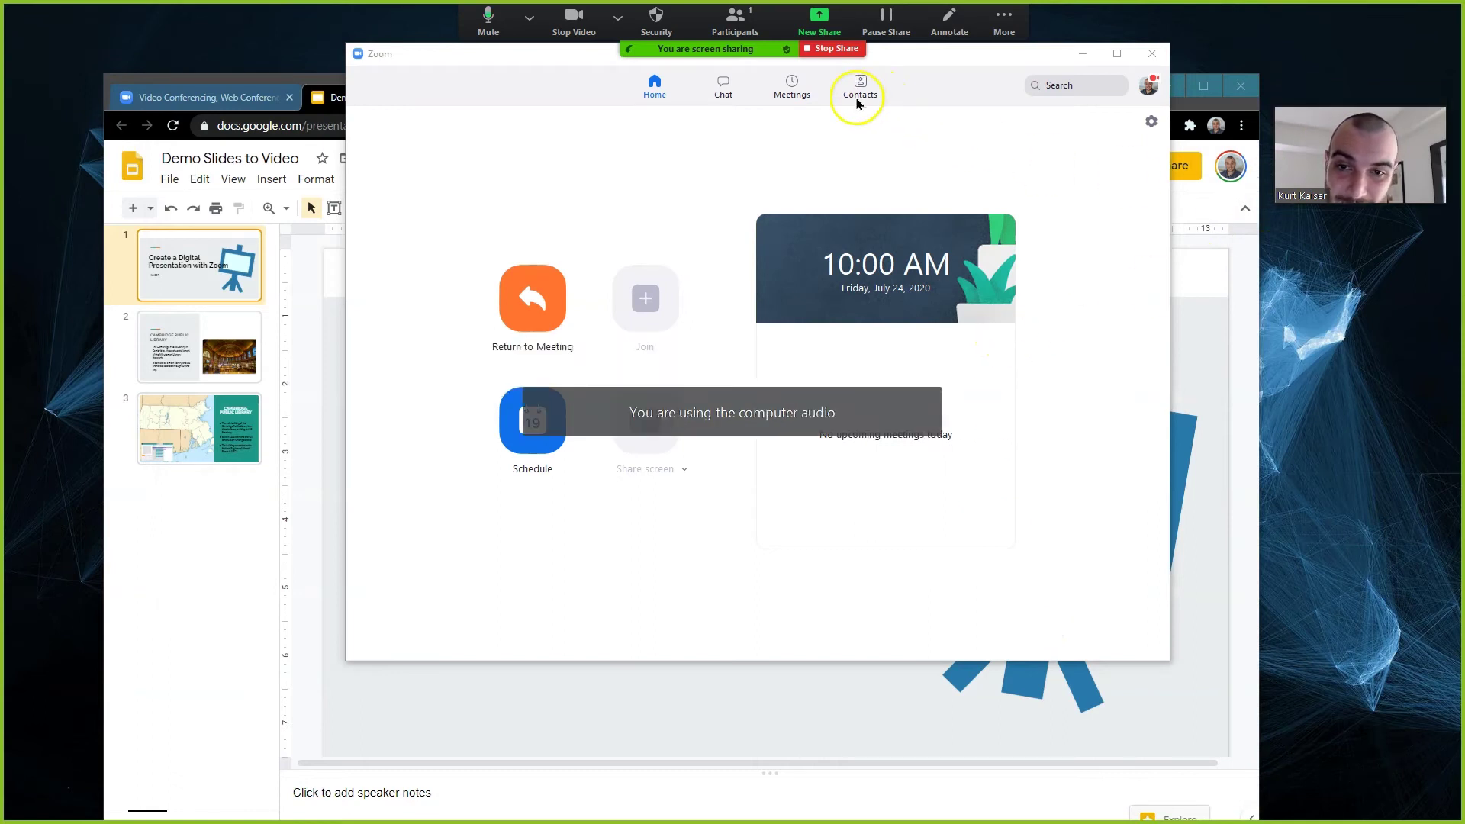
left_click(1021, 26)
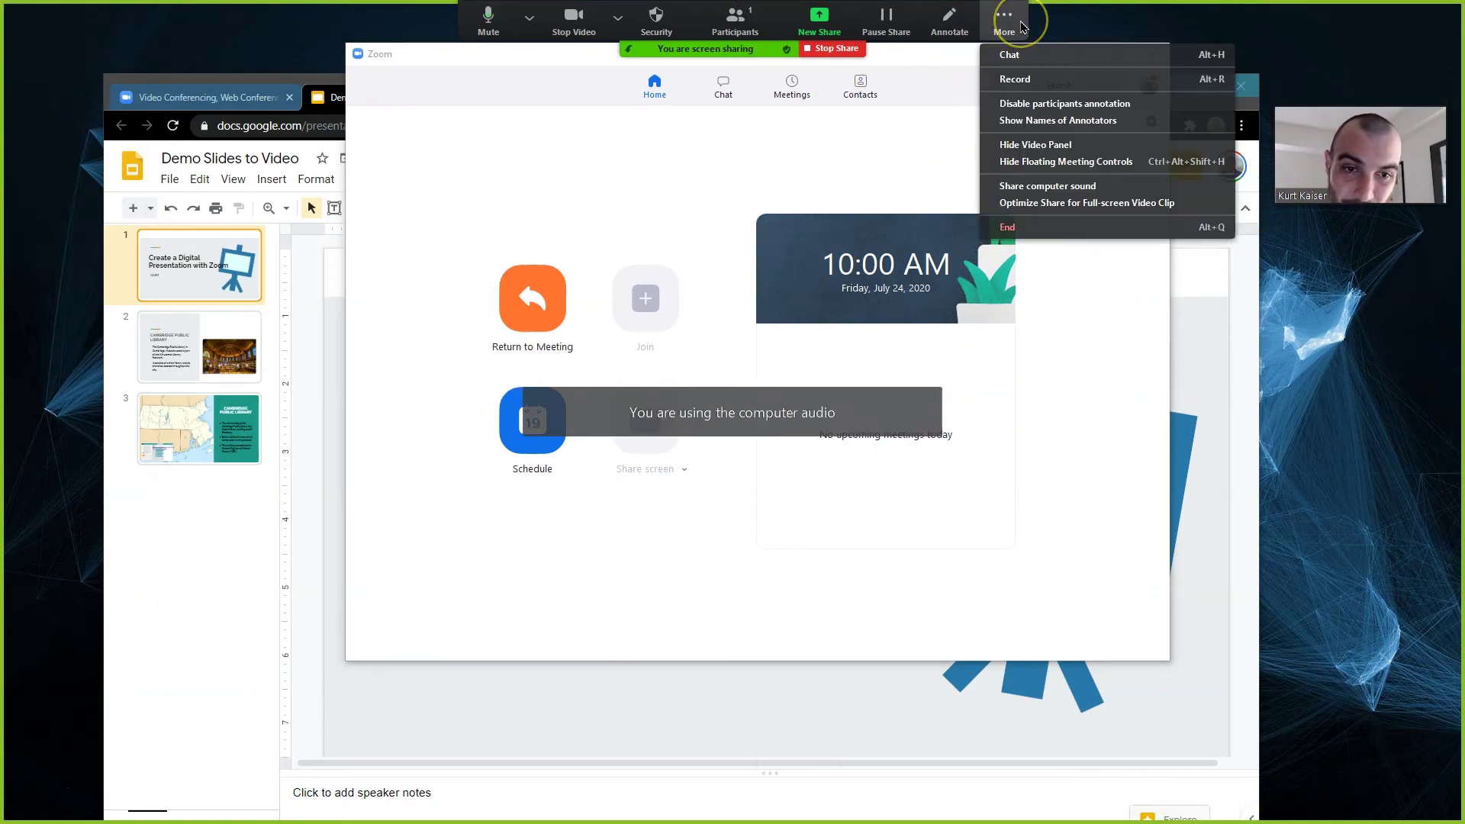
left_click(890, 35)
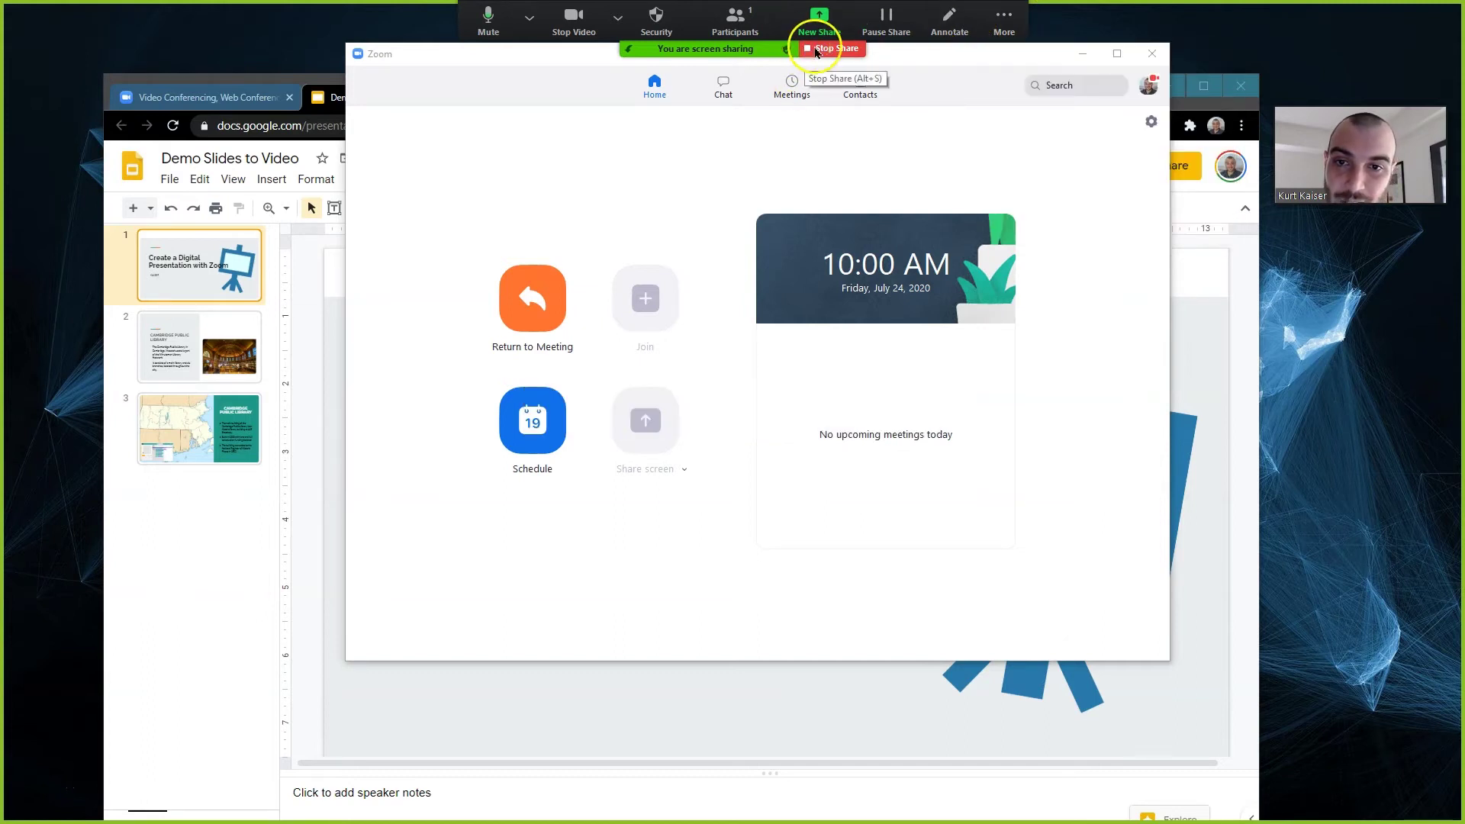
left_click(732, 22)
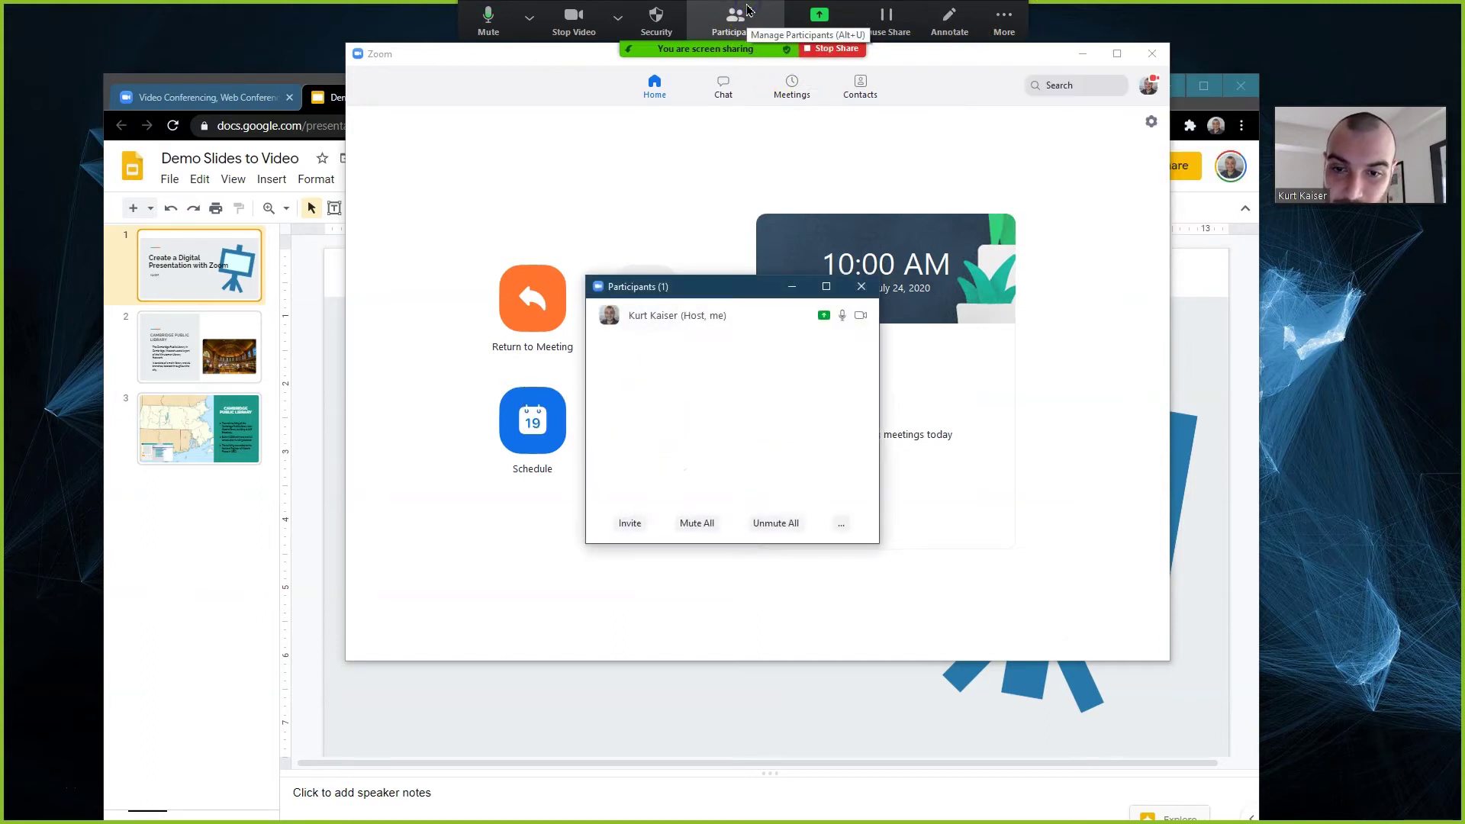
left_click(863, 288)
left_click(832, 9)
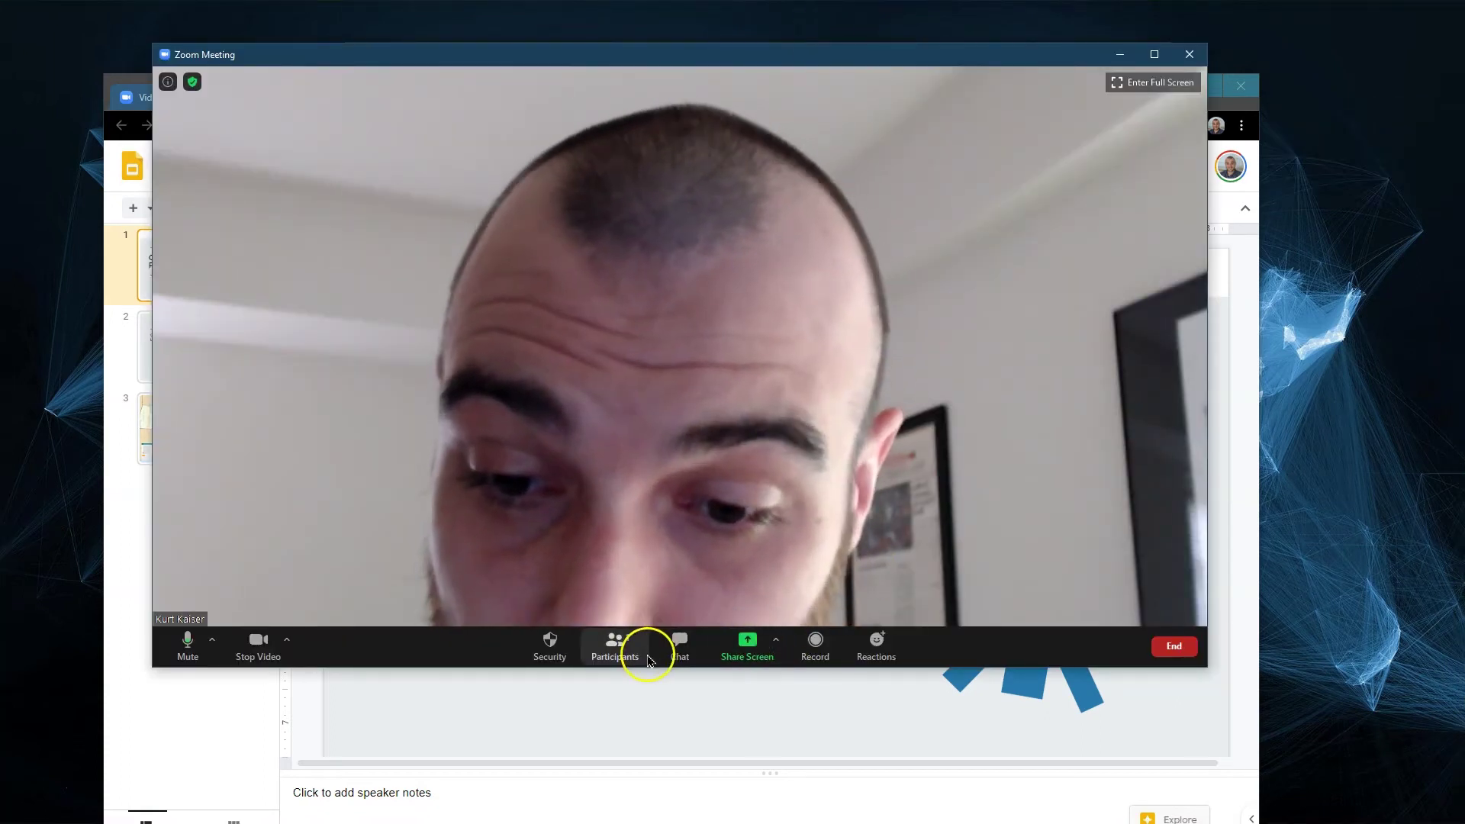
Send a meeting invitation from the Participants panel and close the Invite dialog once the second person joins.
left_click(614, 647)
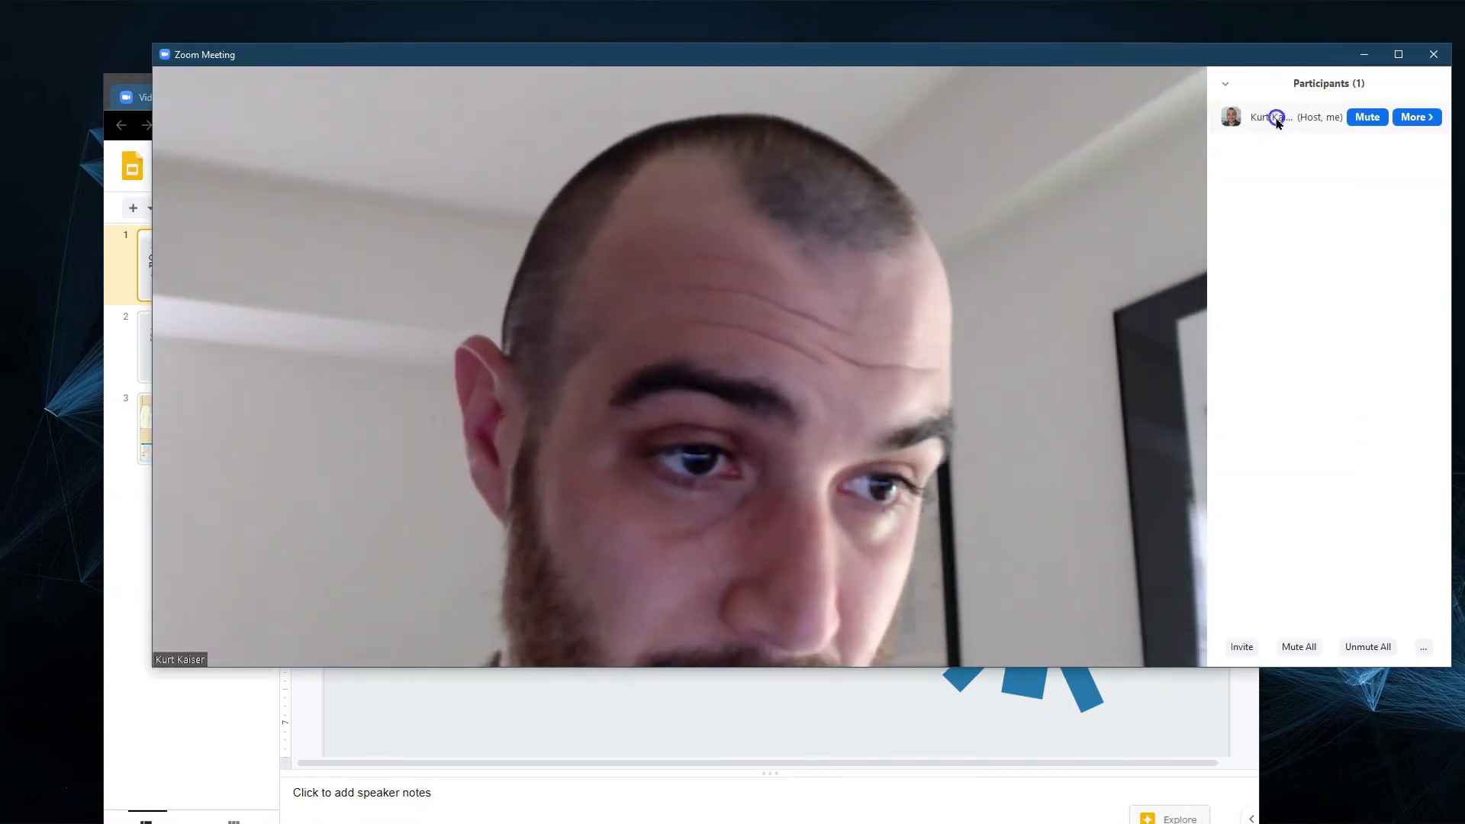
left_click(1240, 648)
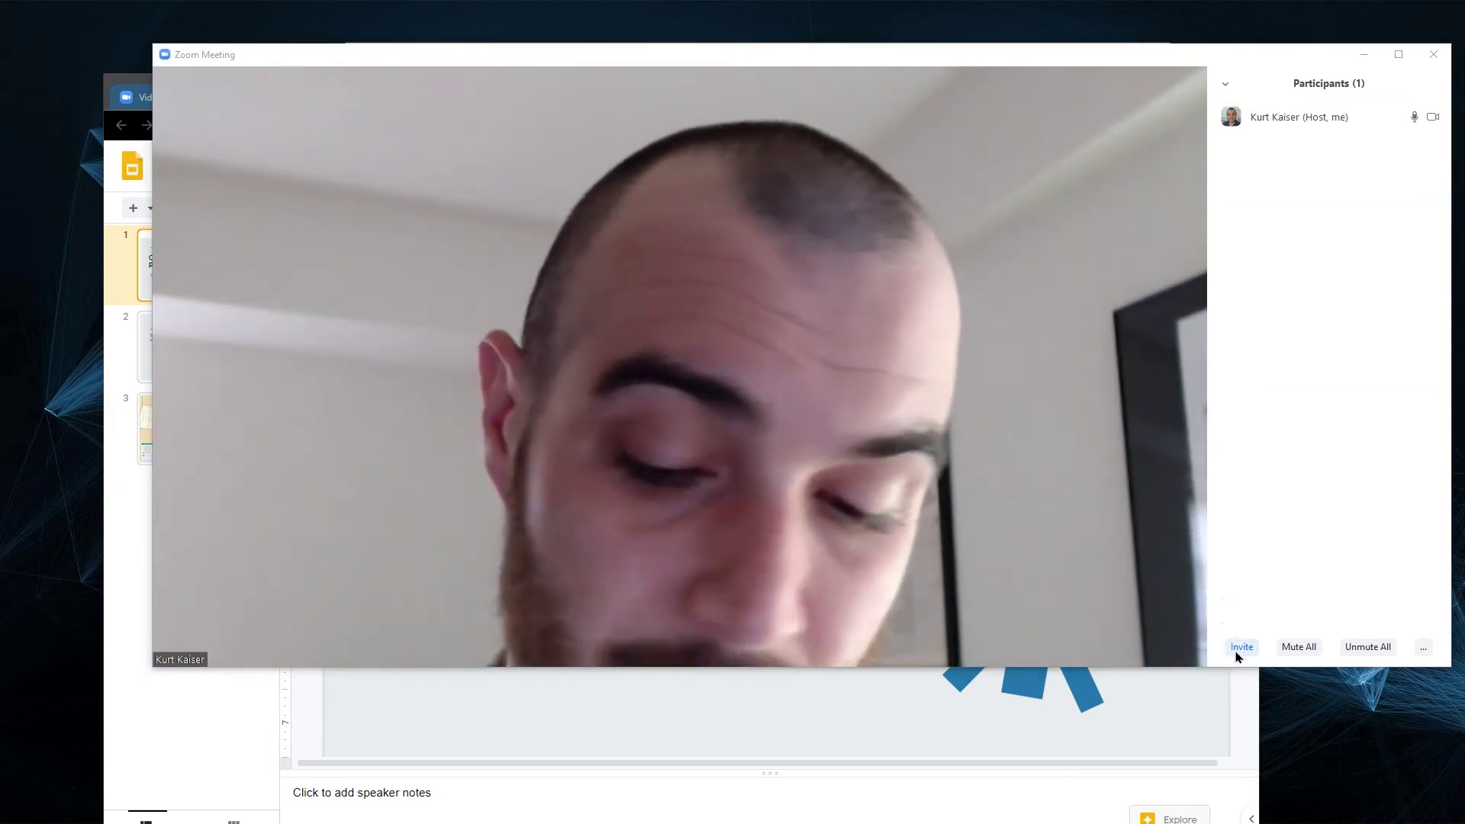
left_click(1239, 648)
left_click(1132, 341)
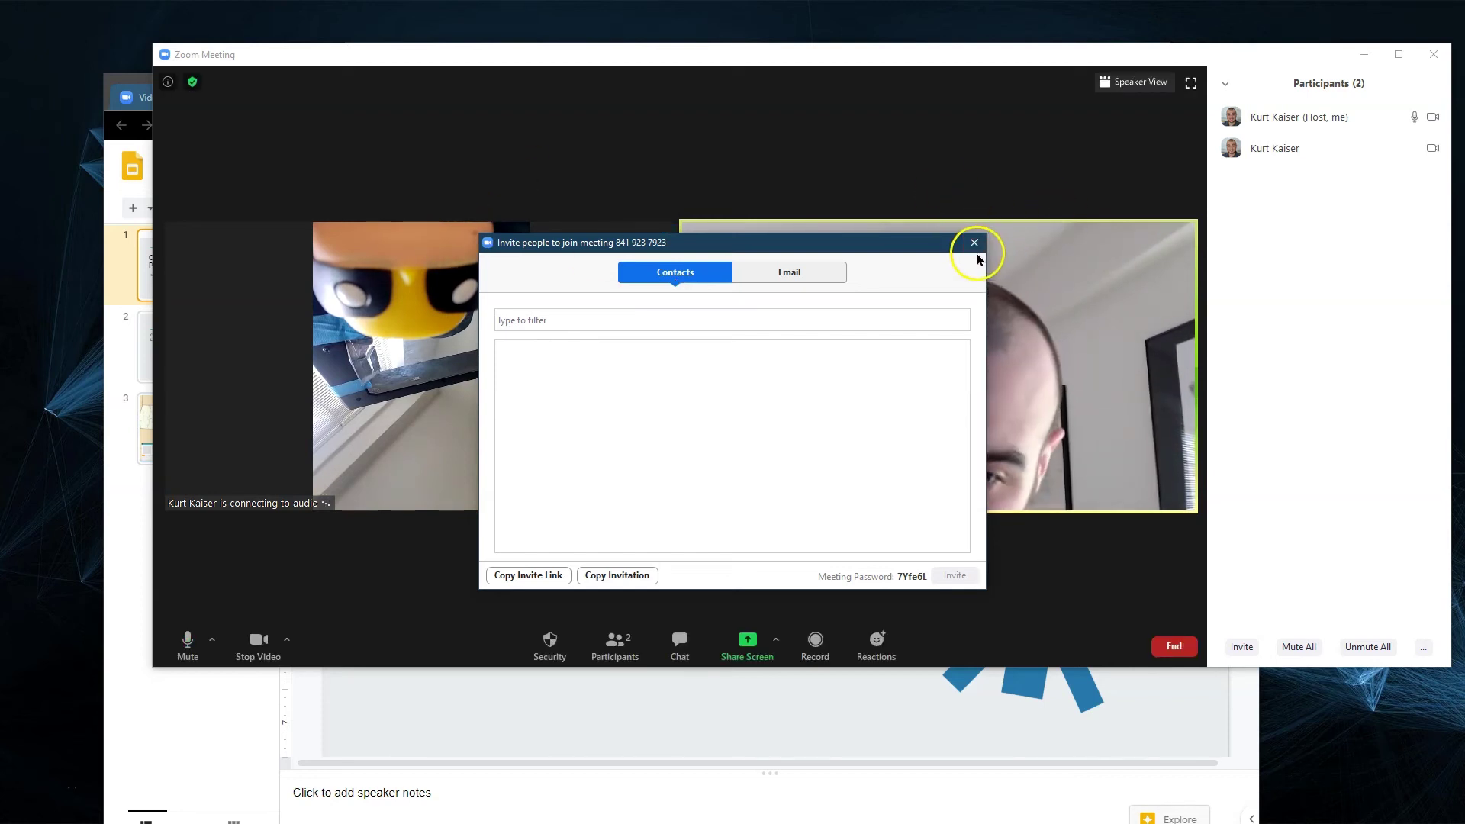
left_click(976, 243)
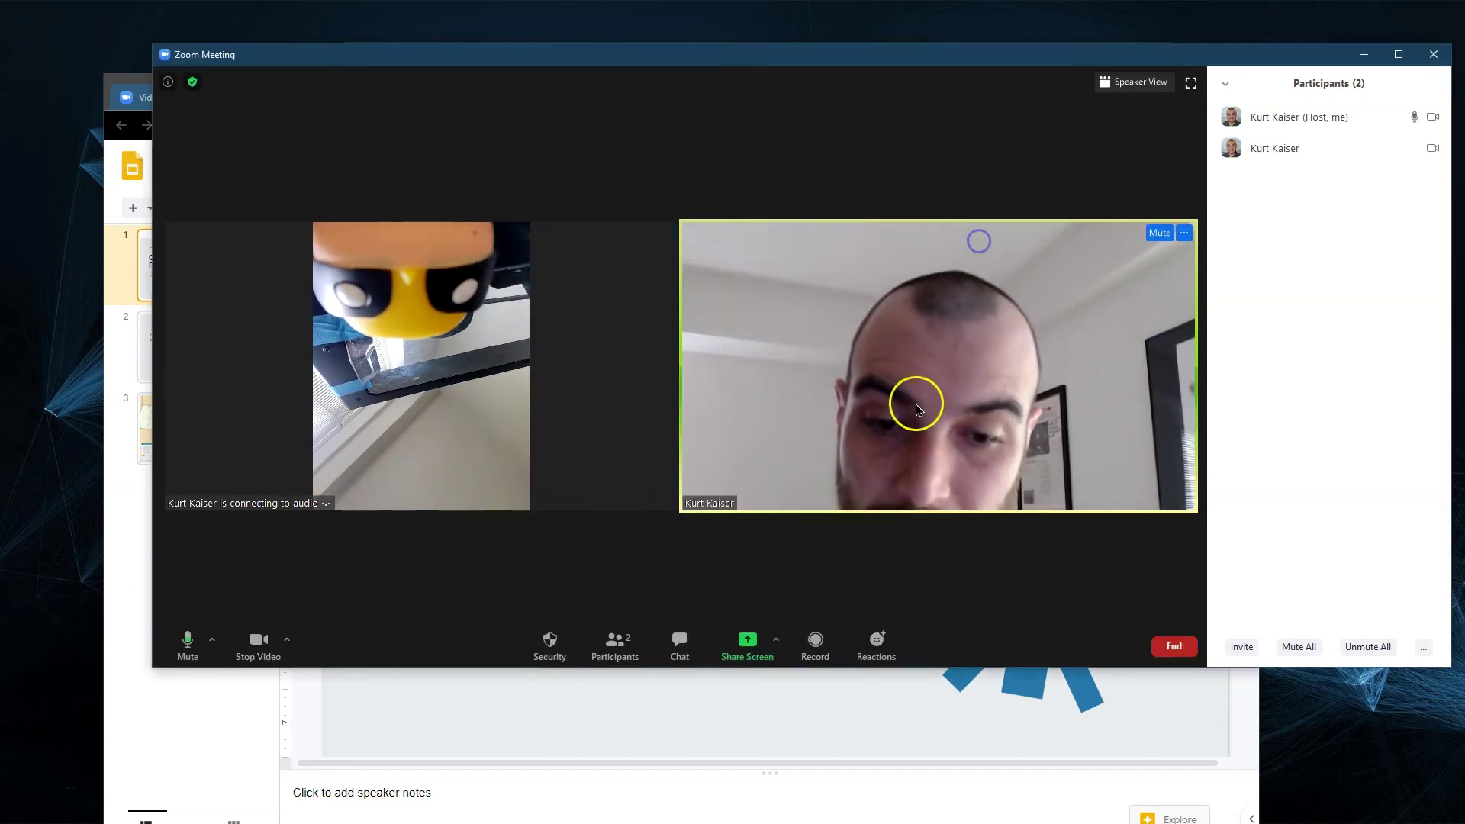
Share Screen 2 with the Zoom meeting.
left_click(764, 649)
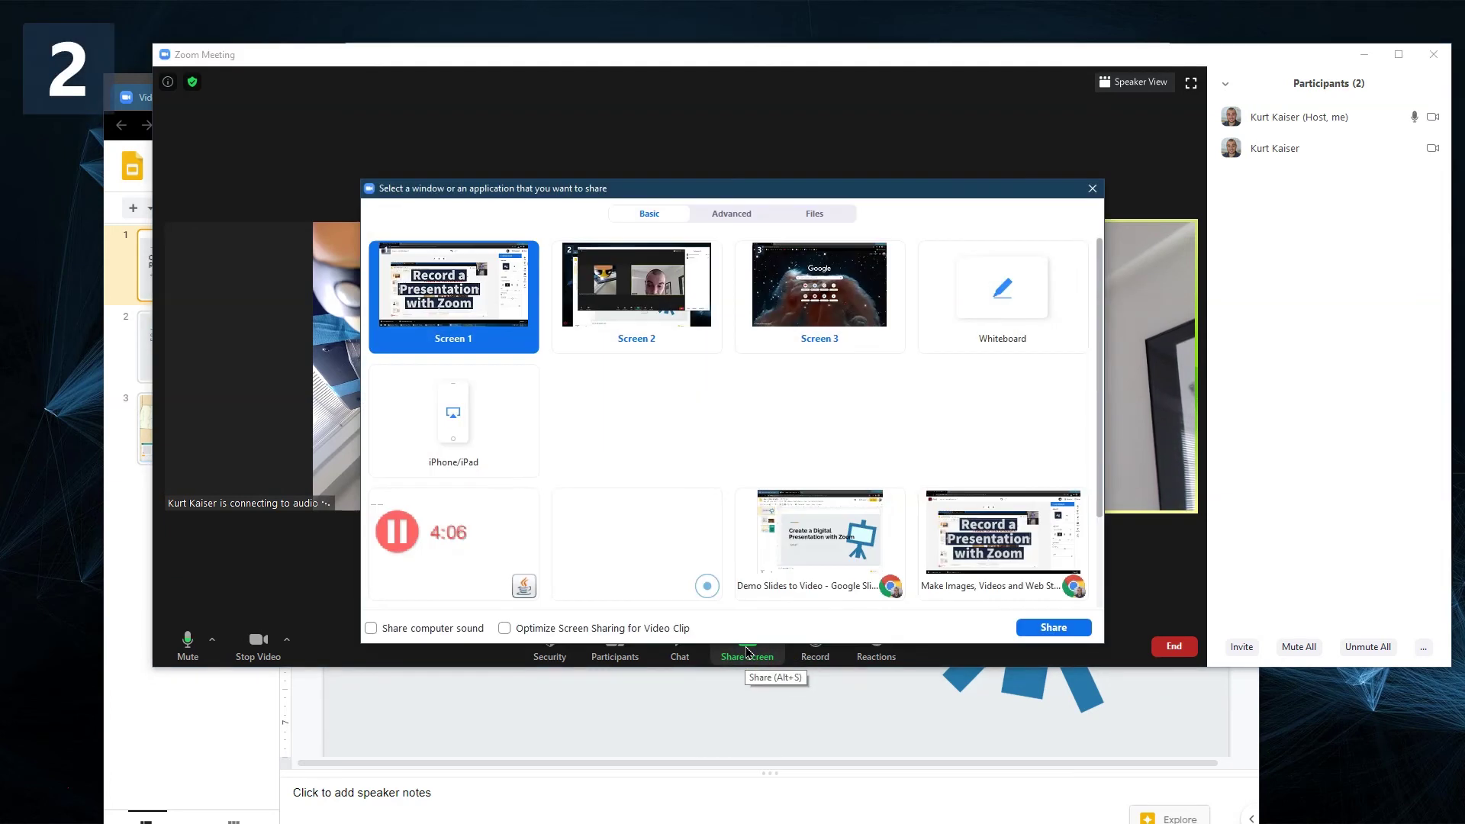
left_click(624, 309)
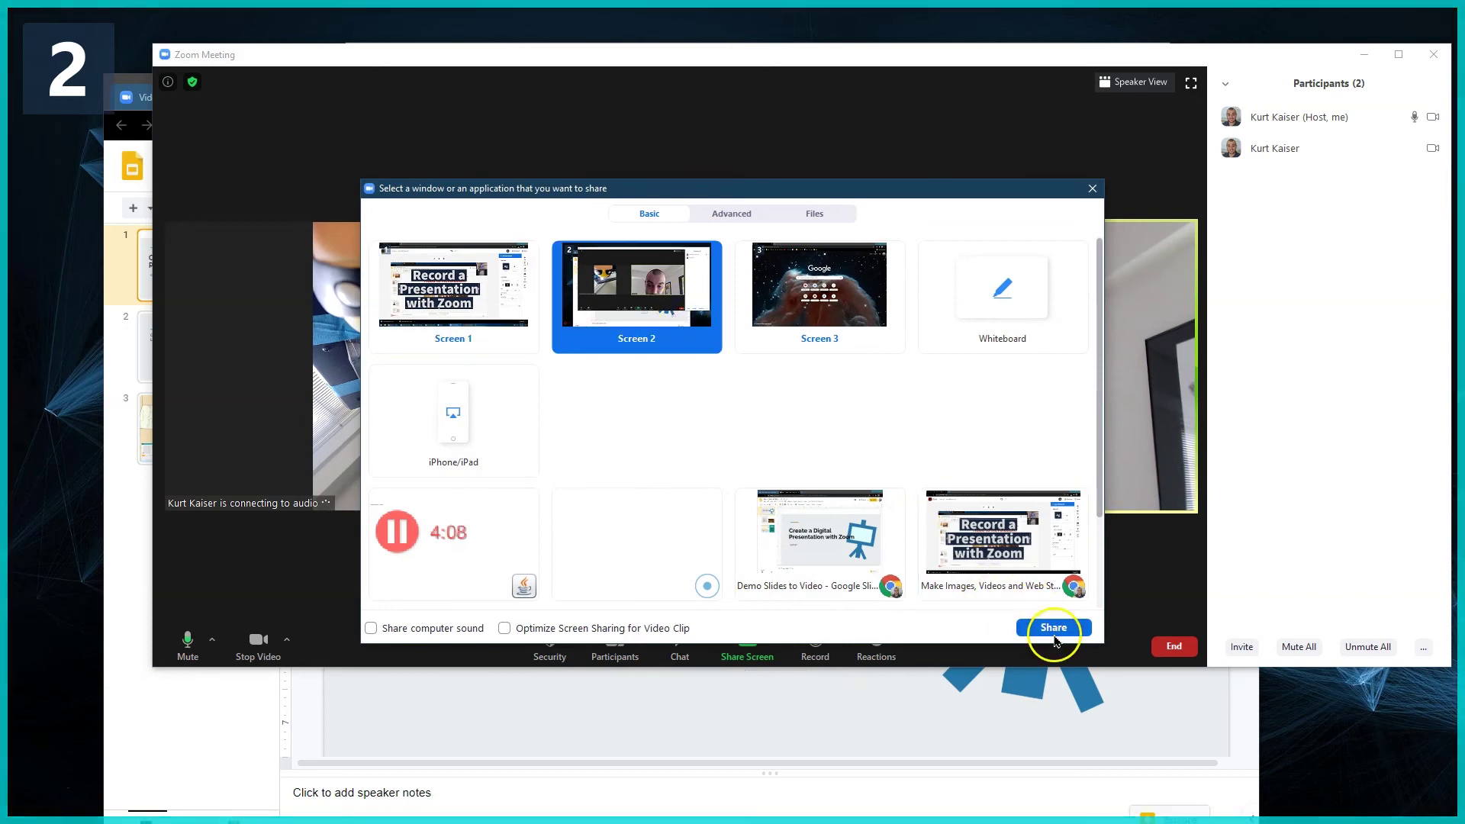
left_click(1055, 628)
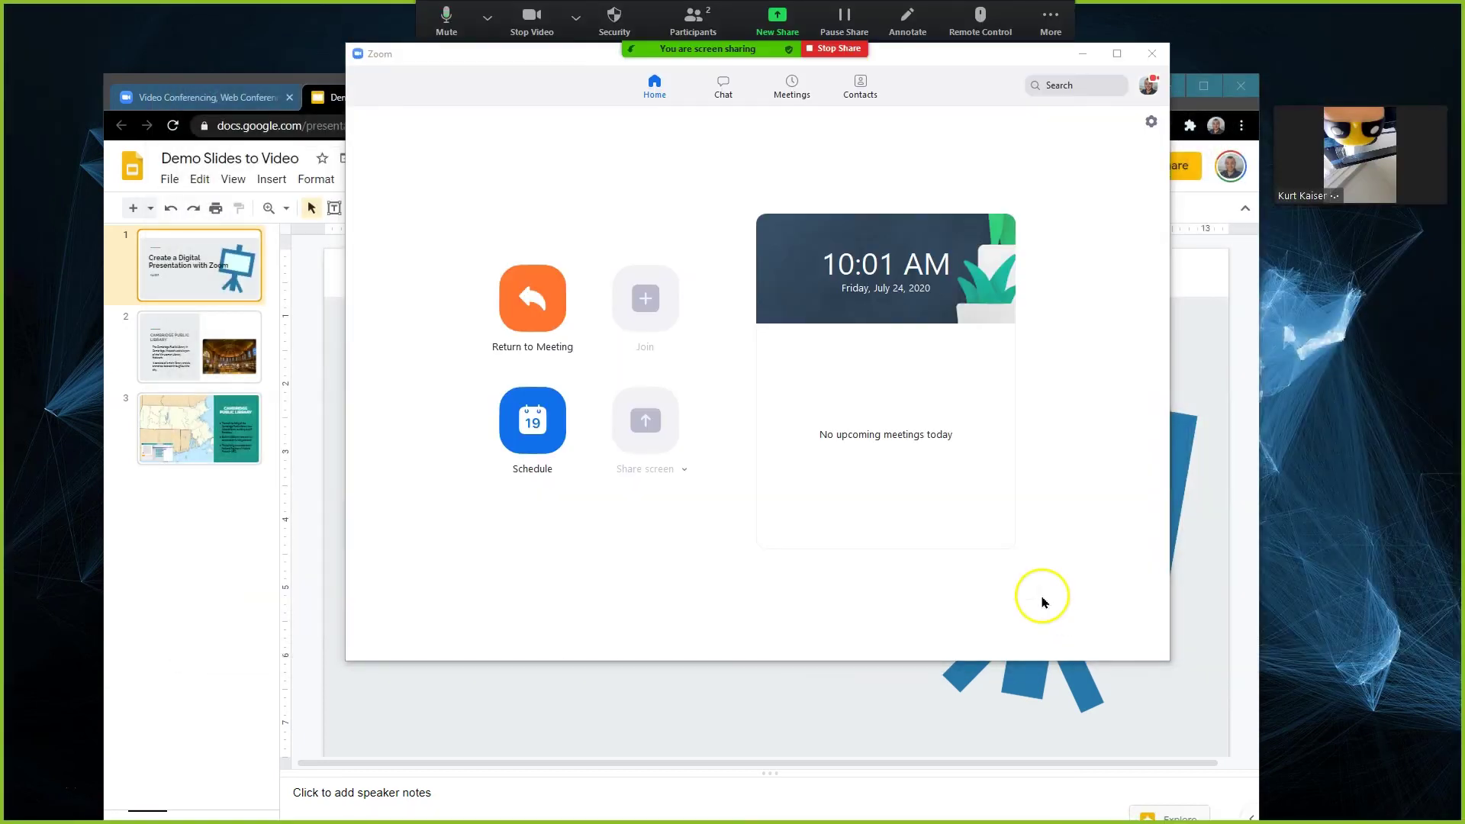
Expand the floating participant video panel and bring the Google Slides deck to the front.
mouse_move(1311, 143)
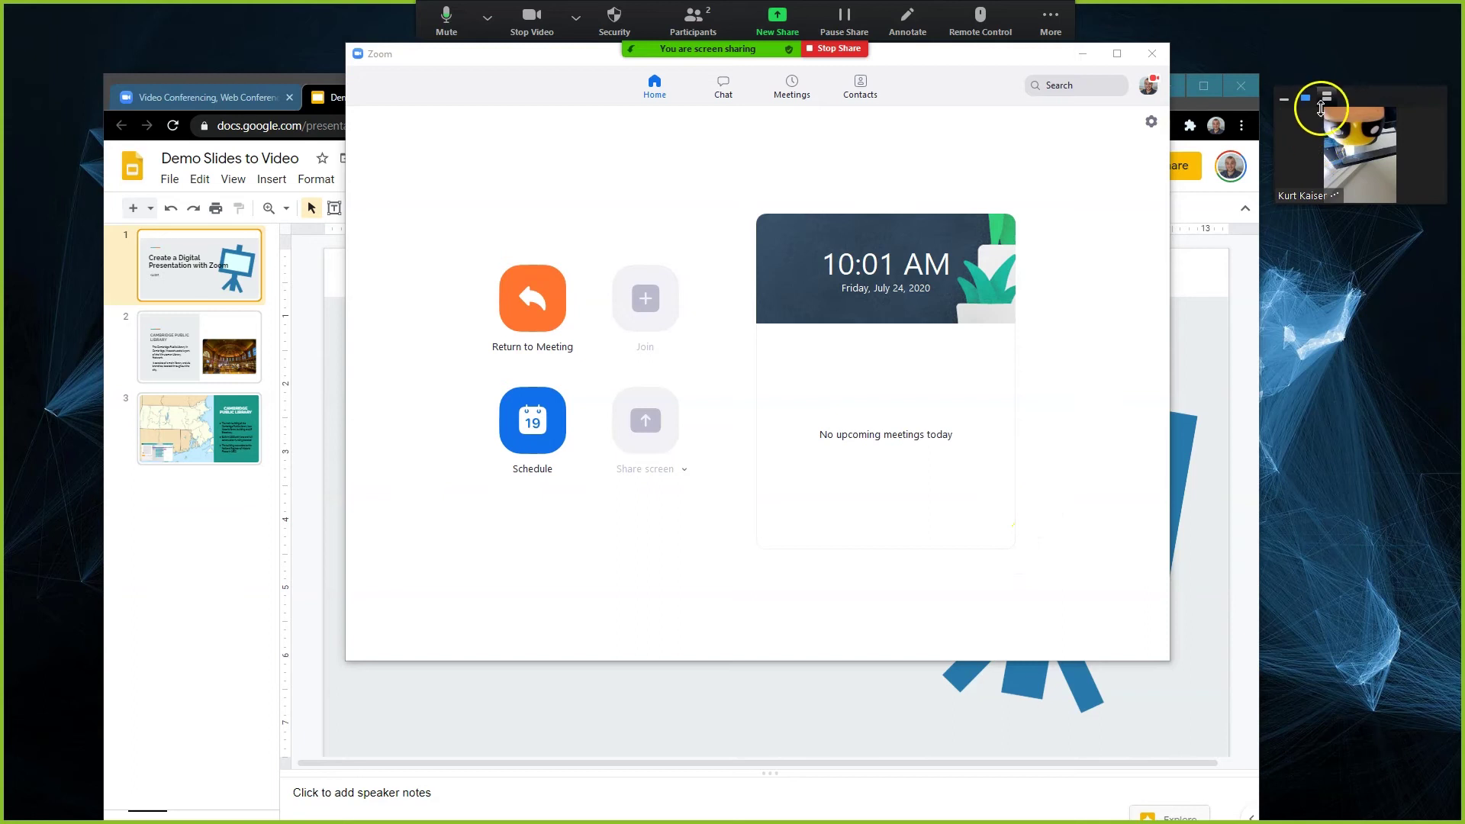
left_click(1327, 102)
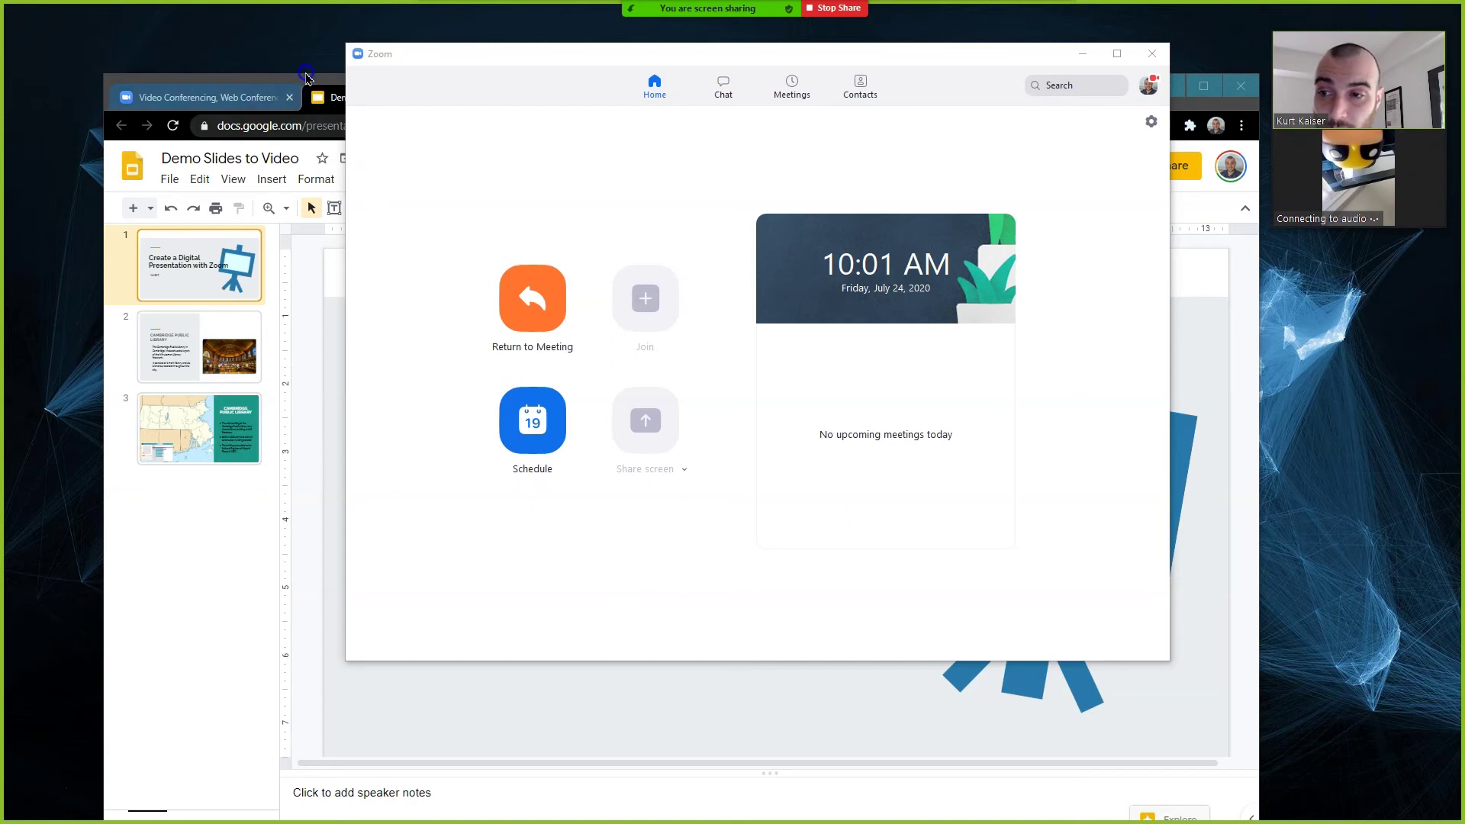
left_click(310, 93)
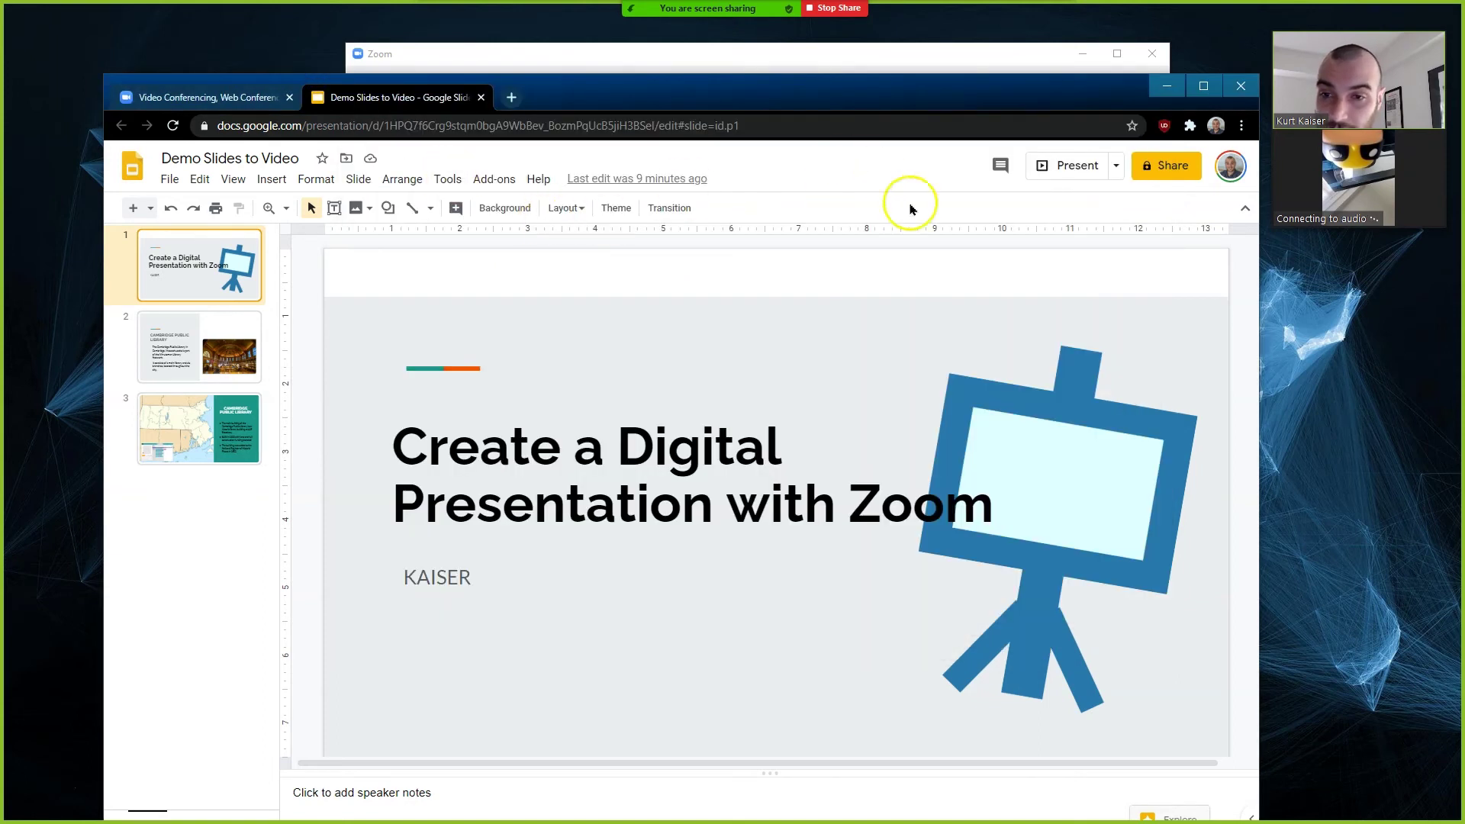
Present the deck full screen and advance to the Cambridge Public Library and map slides.
left_click(1069, 163)
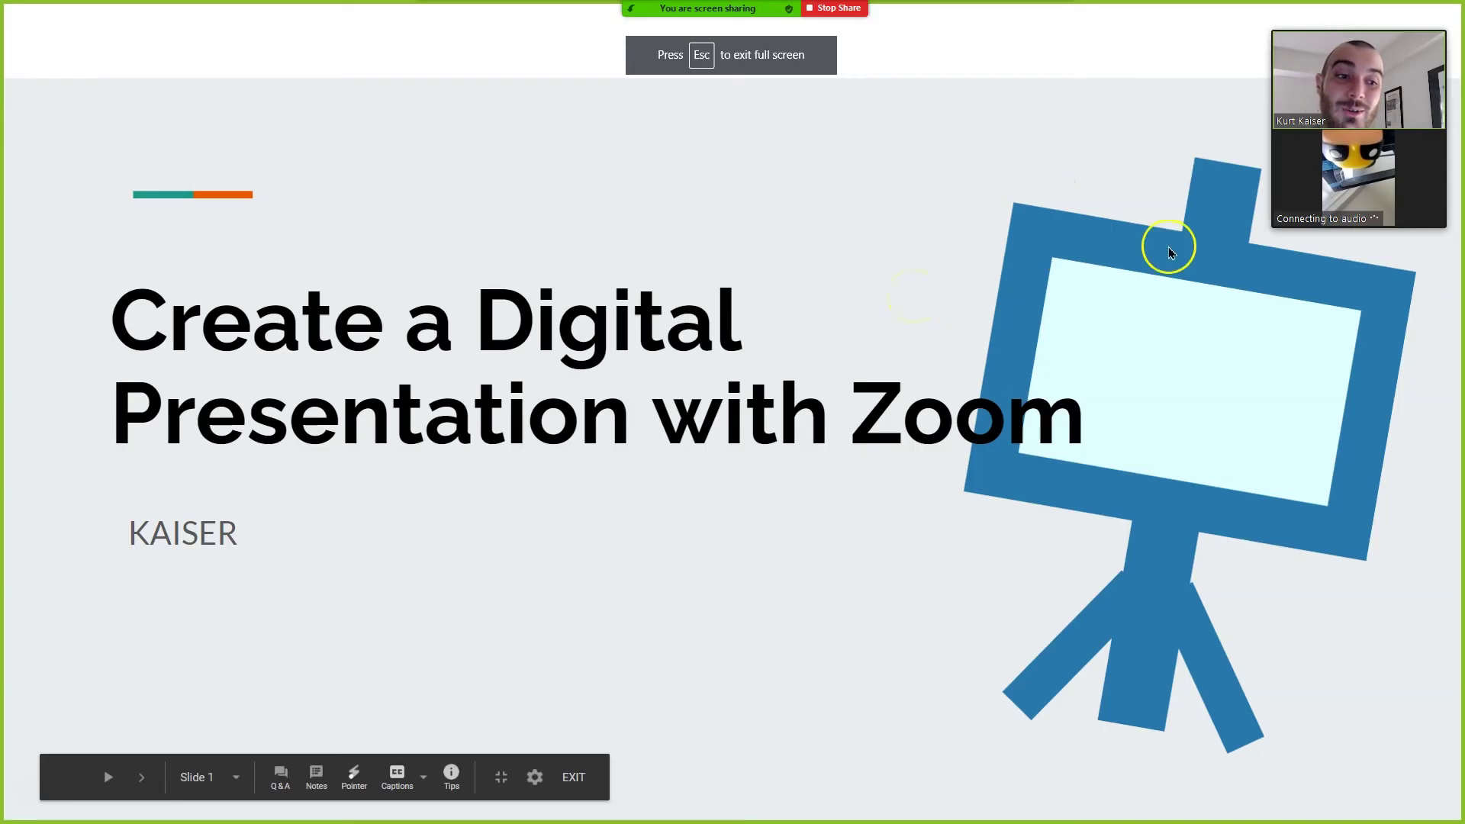
left_click(923, 324)
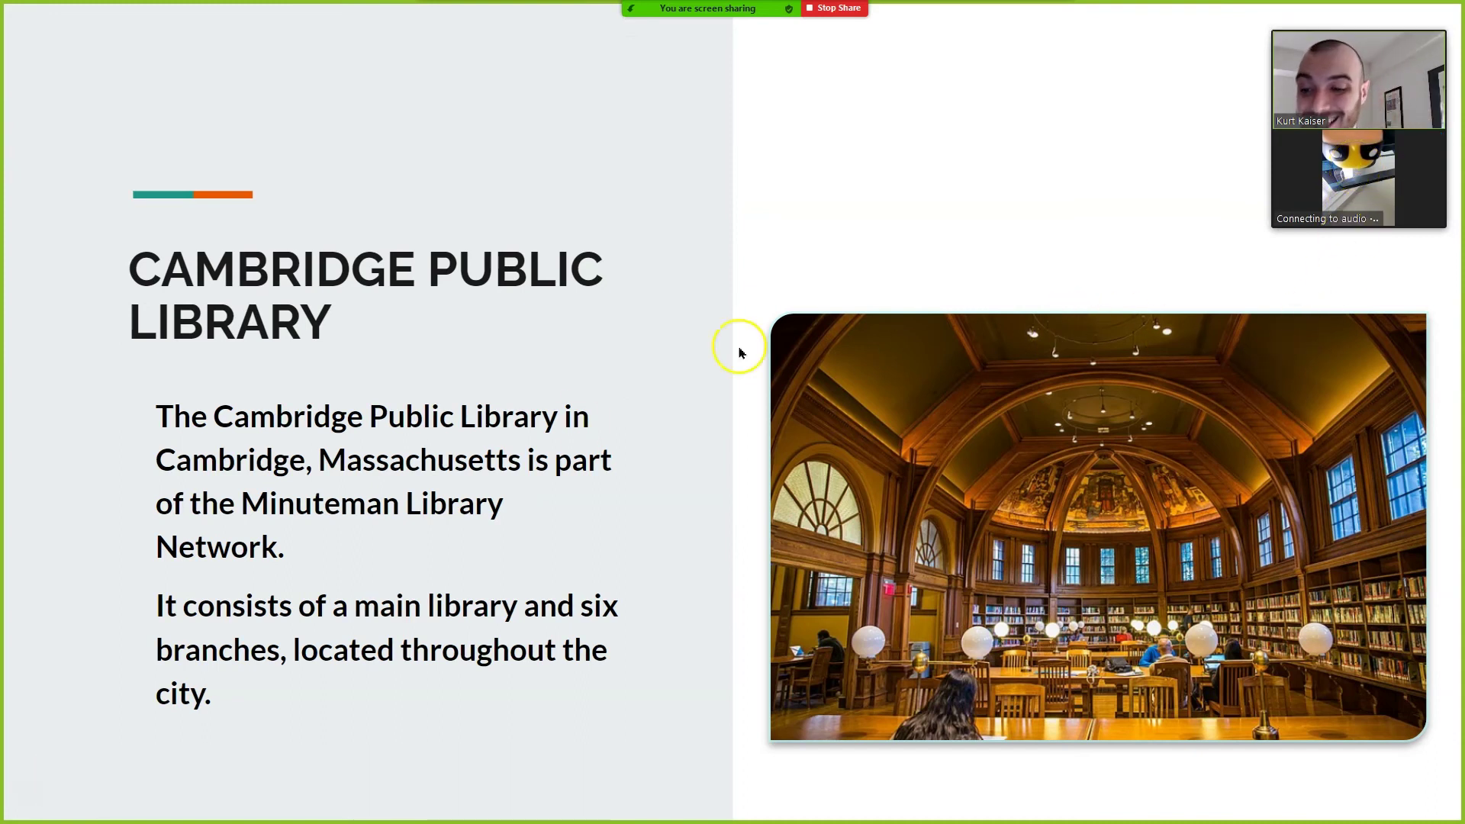
left_click(559, 452)
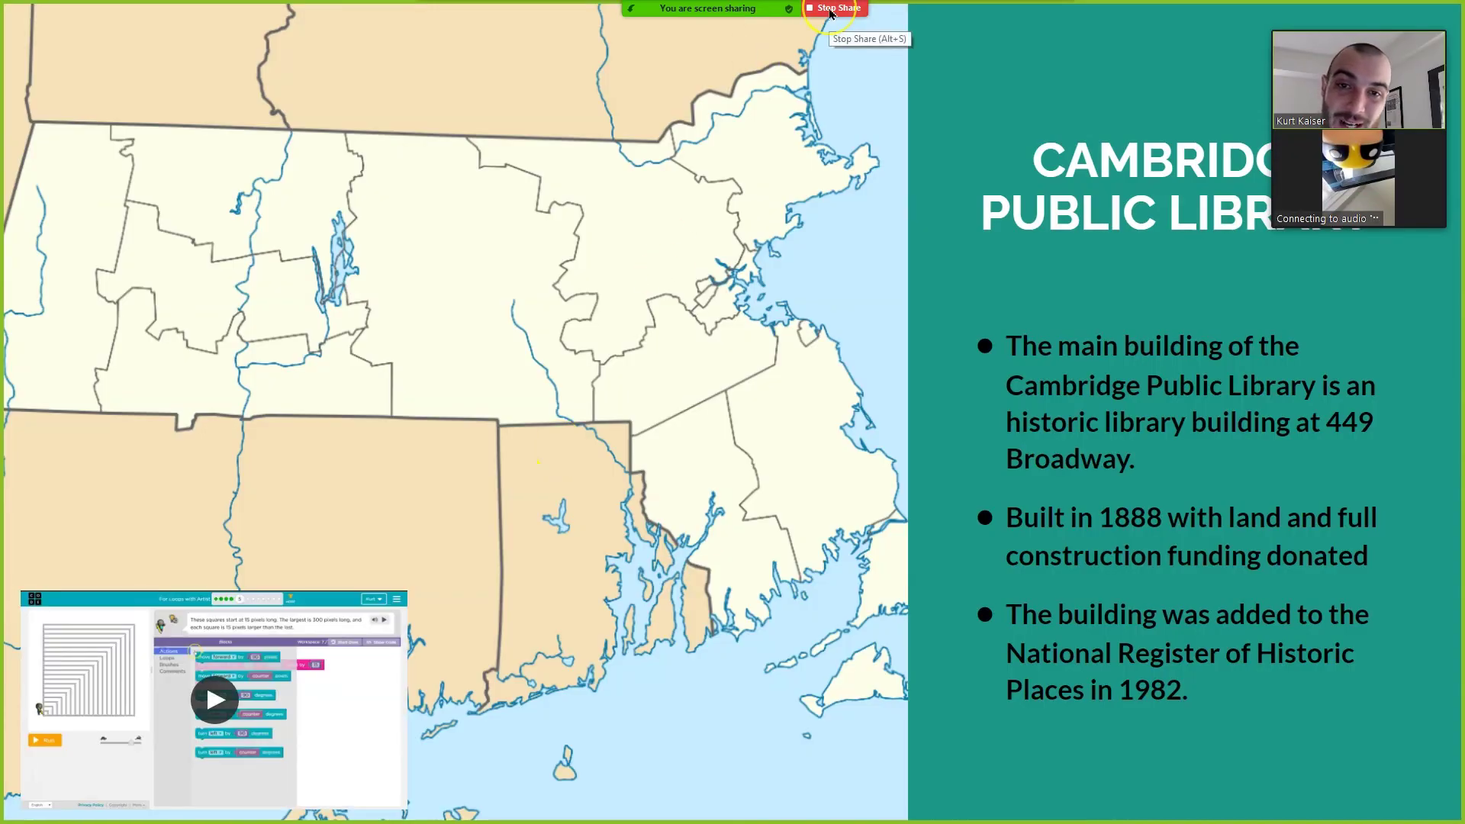
Open and close Zoom's More menu, then return to the title slide.
mouse_move(830, 14)
left_click(1051, 16)
left_click(1051, 15)
left_click(1051, 16)
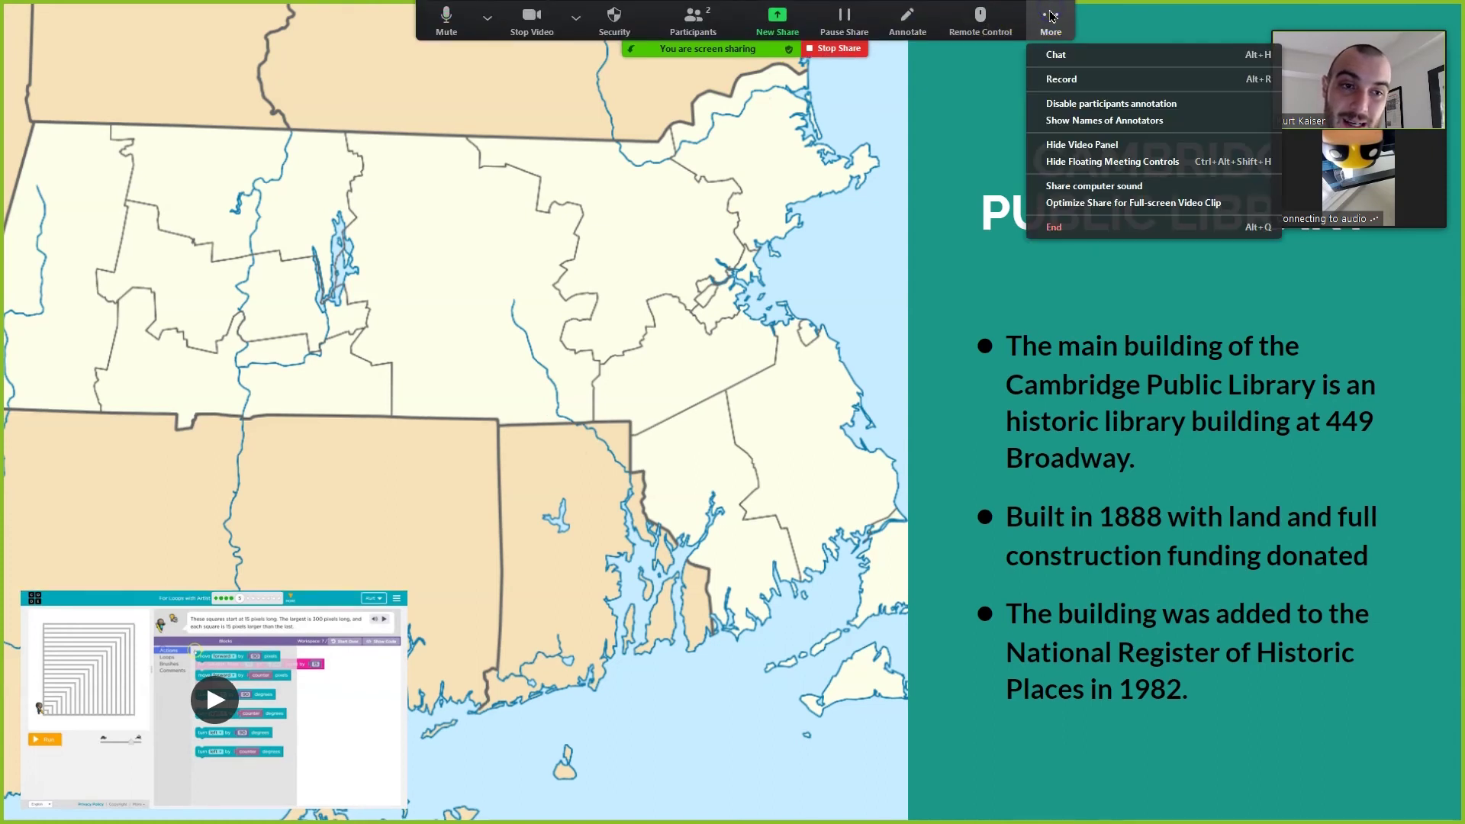
left_click(985, 91)
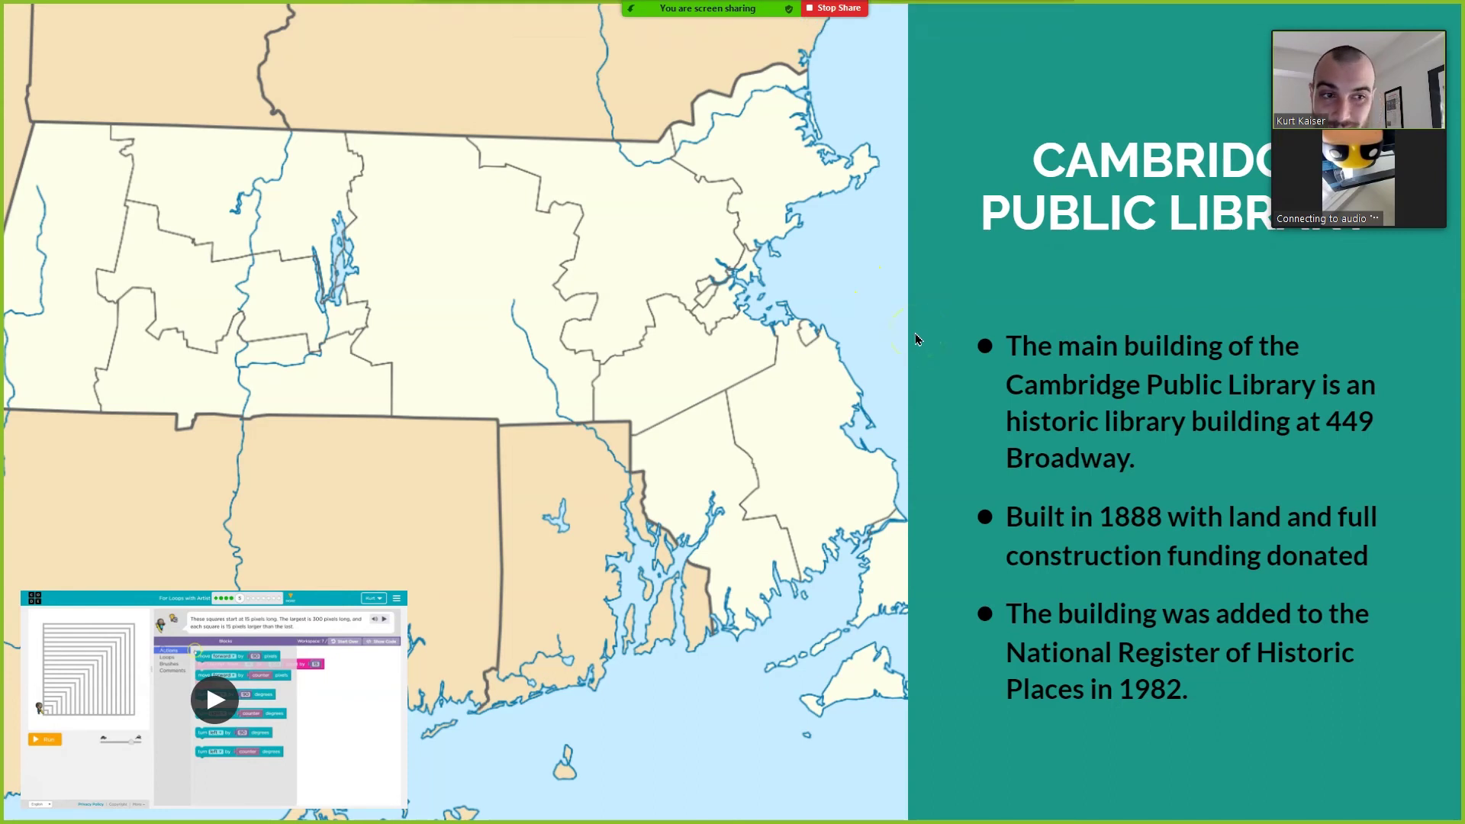
left_click(917, 337)
key("Left")
key("Left")
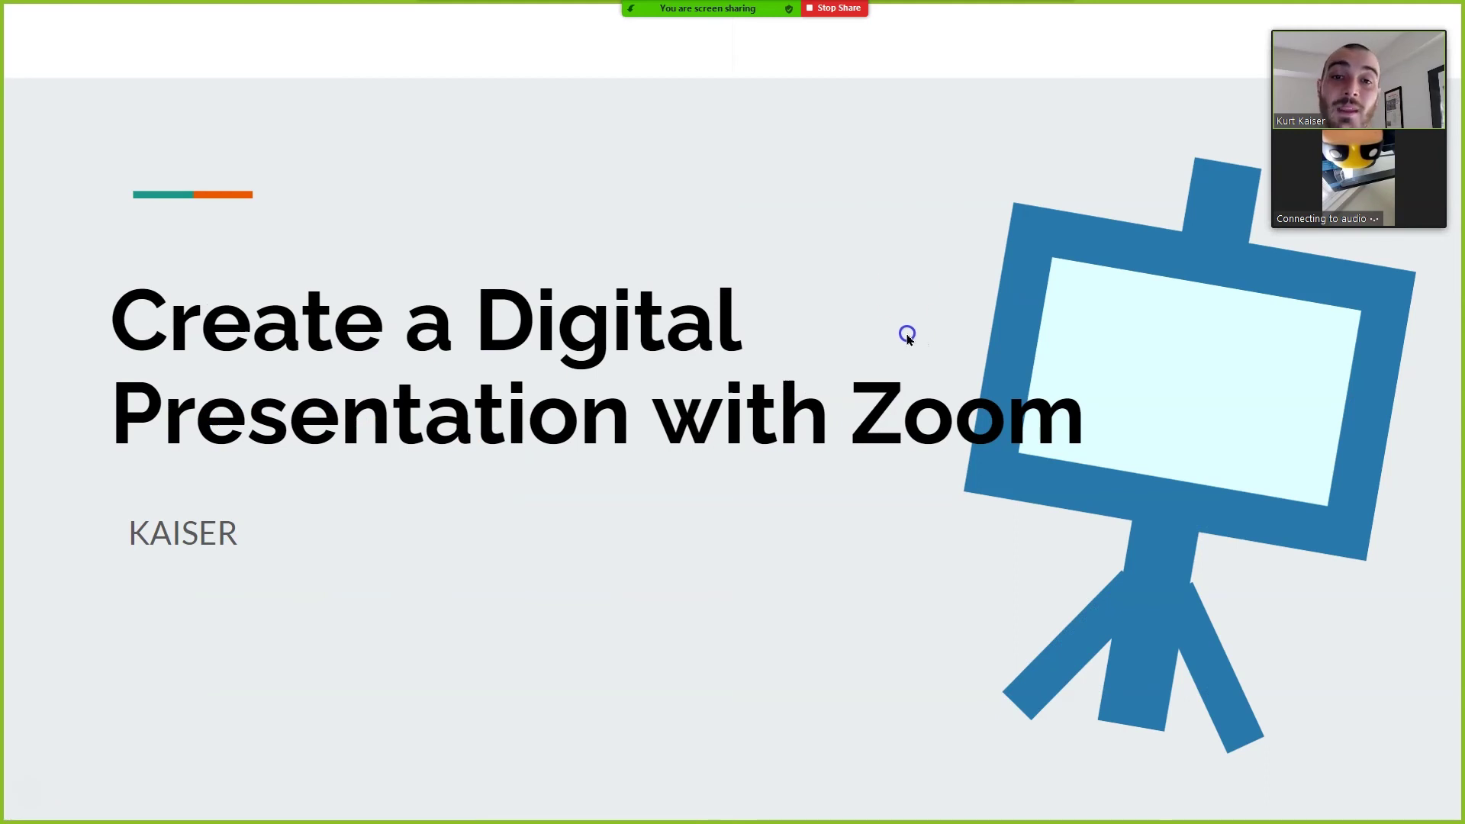
Start recording the meeting from Zoom's More menu.
mouse_move(745, 57)
left_click(1040, 11)
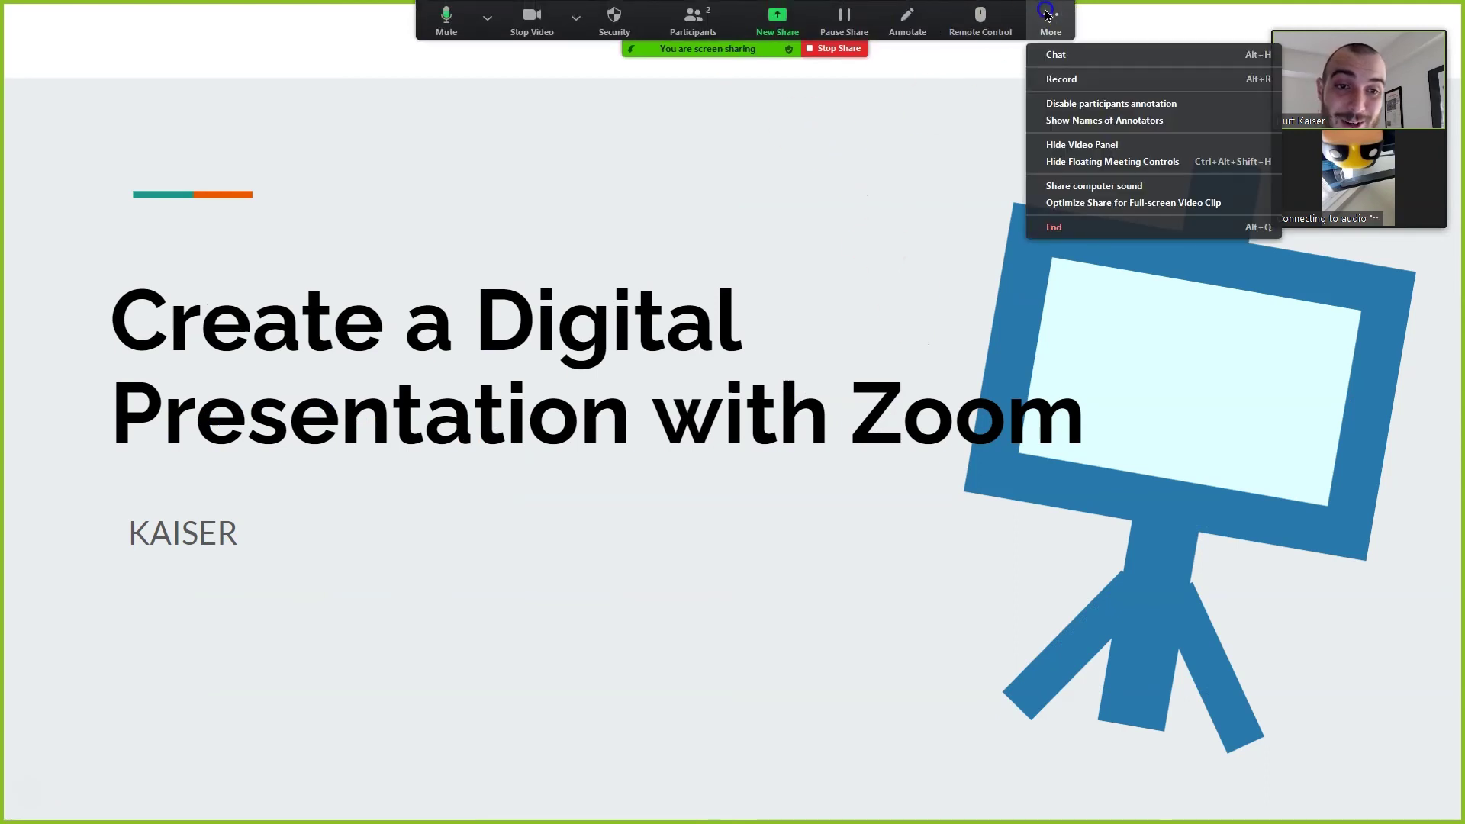
left_click(1134, 81)
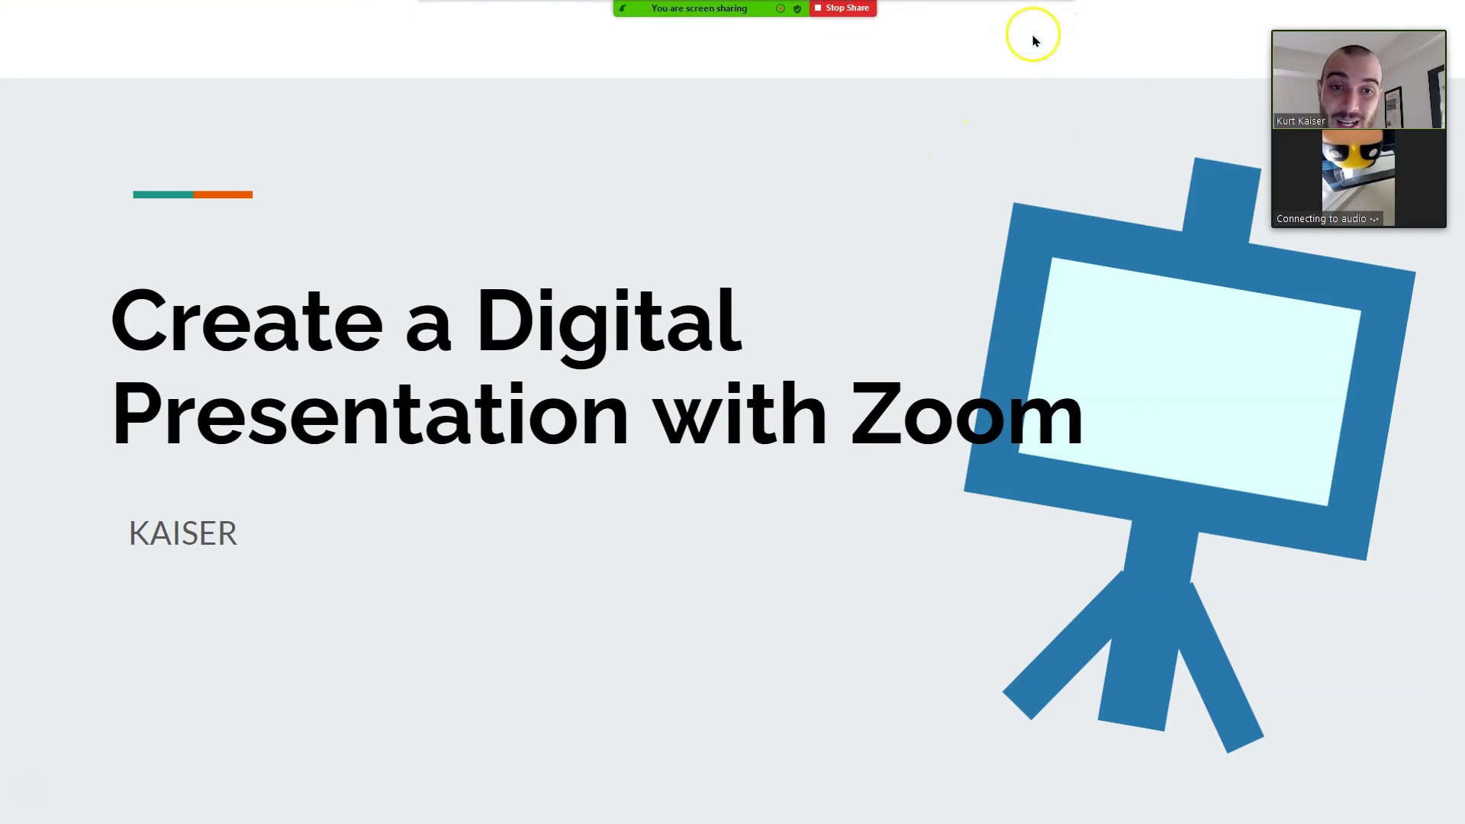
Step the slideshow forward to the Cambridge Public Library and map slides.
mouse_move(939, 11)
left_click(1051, 18)
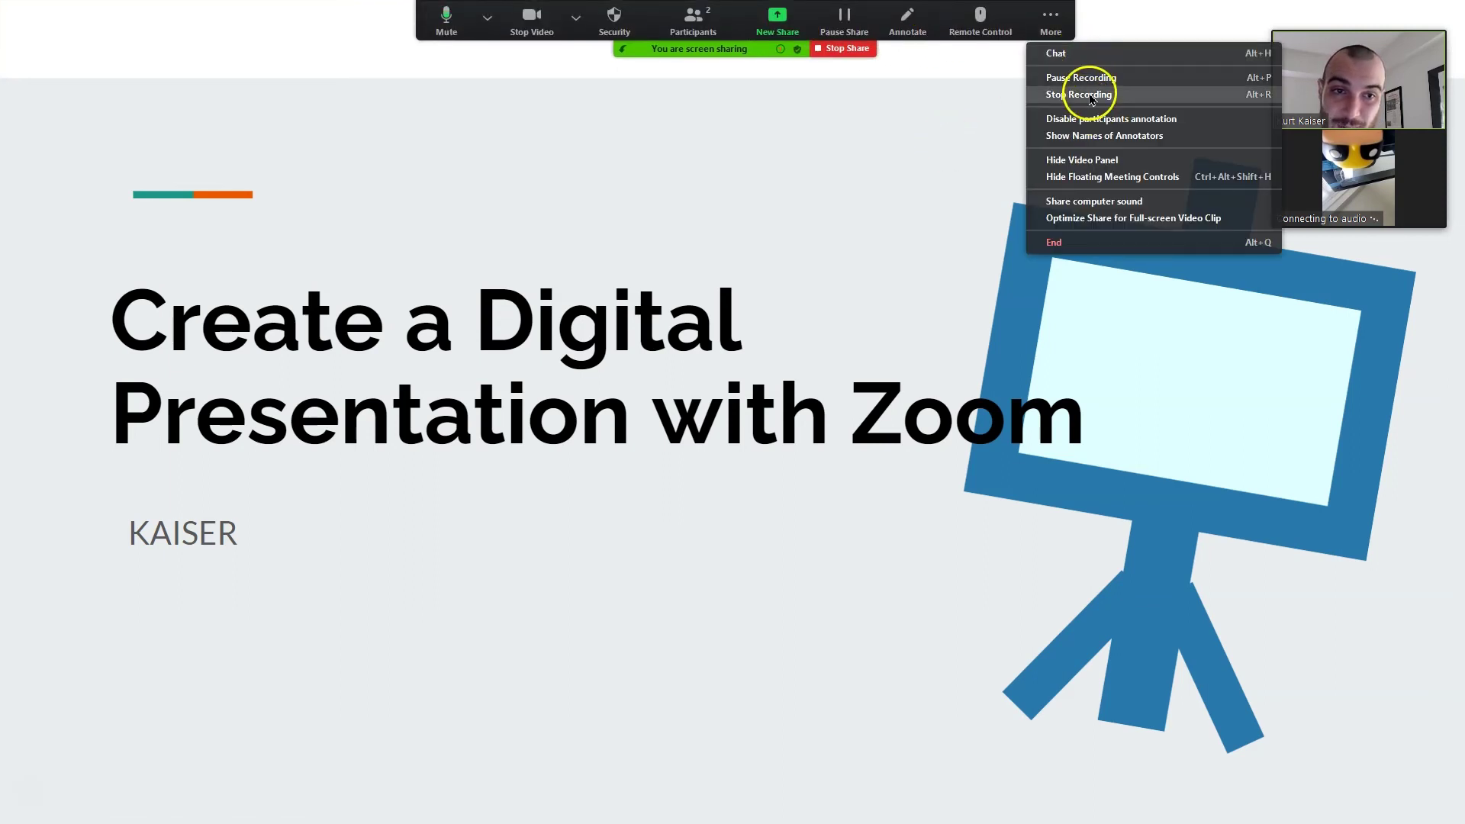
left_click(863, 319)
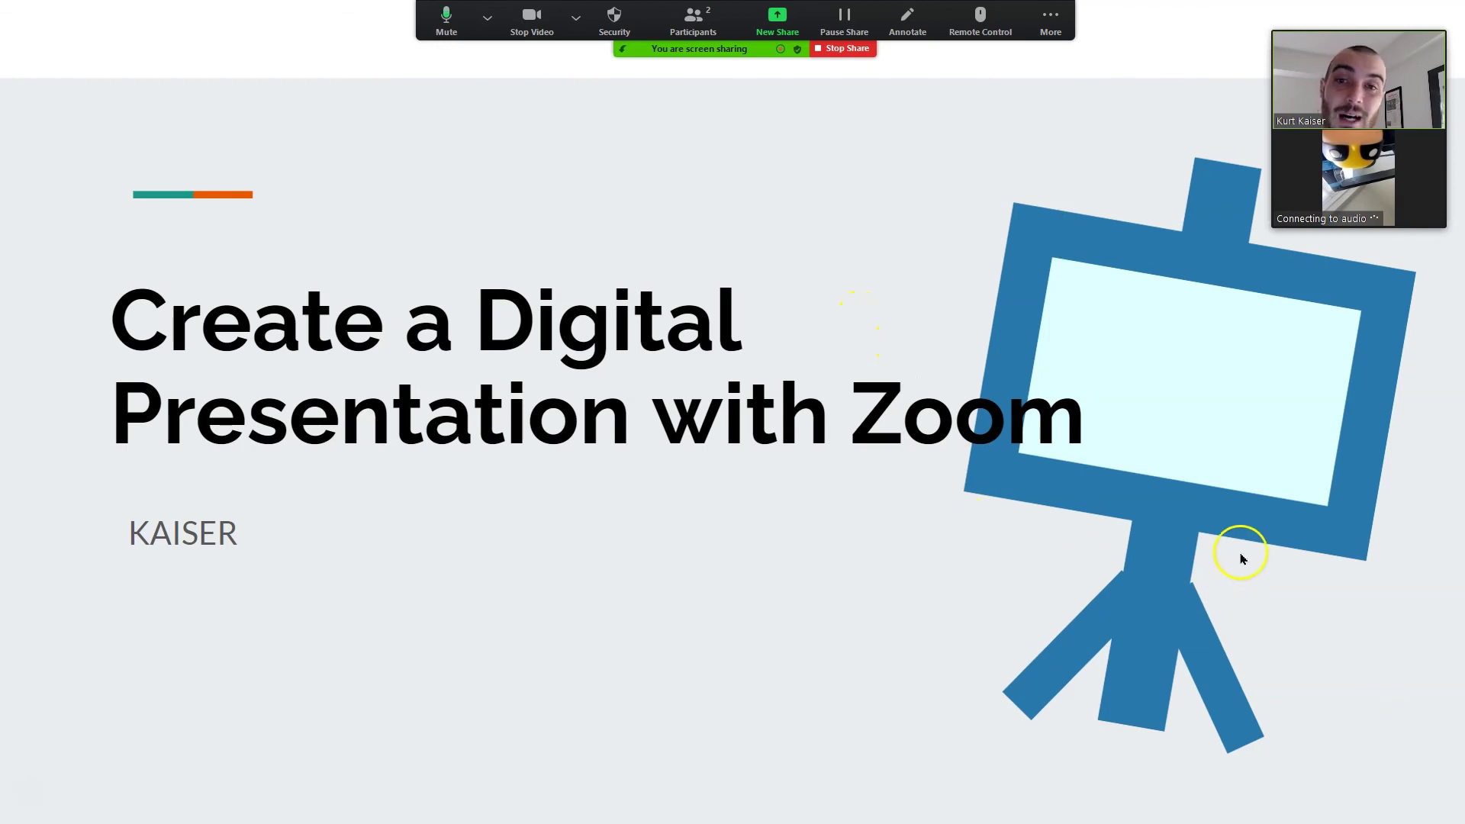
key("Right")
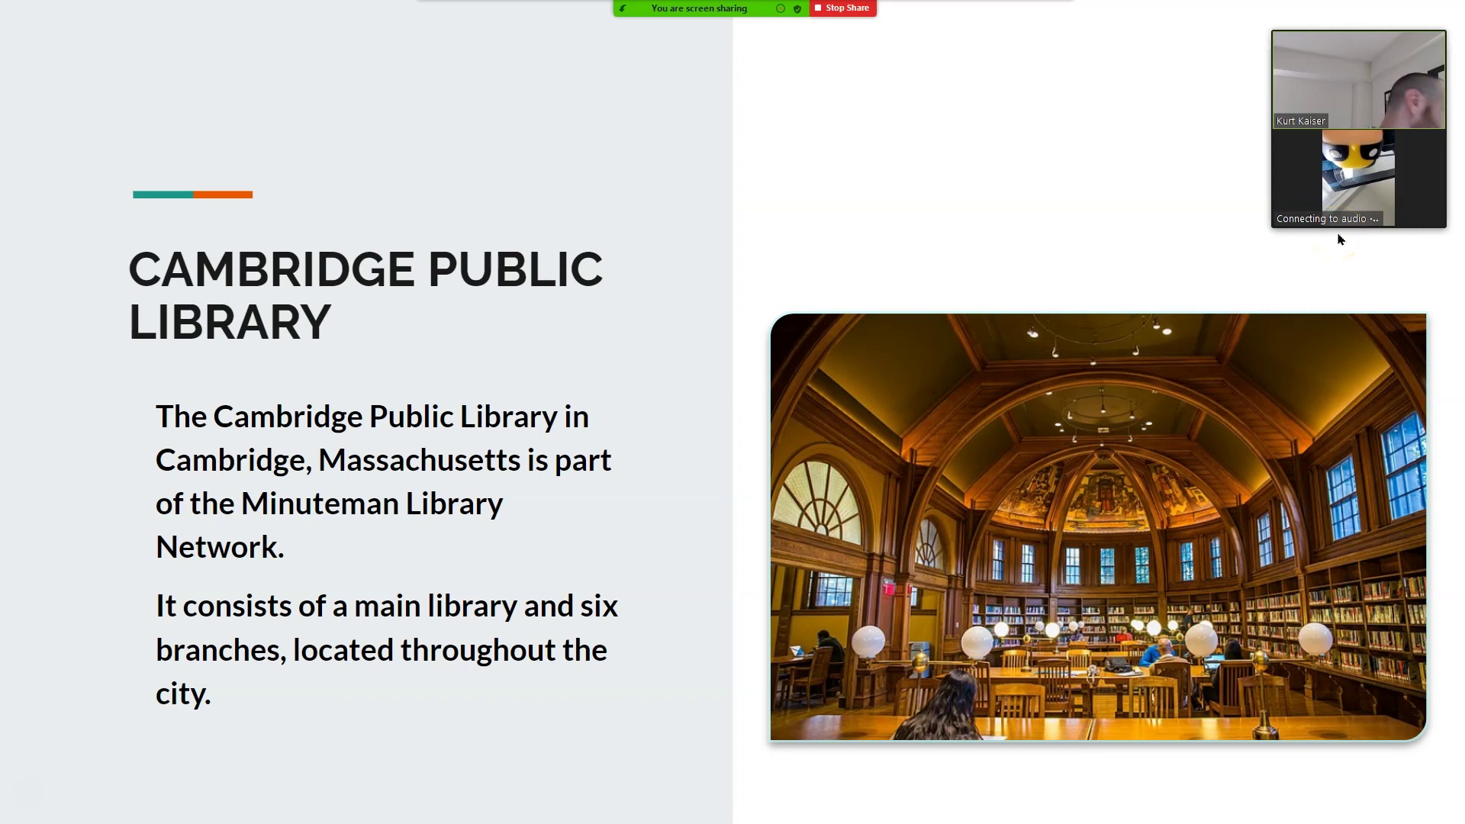
left_click(979, 275)
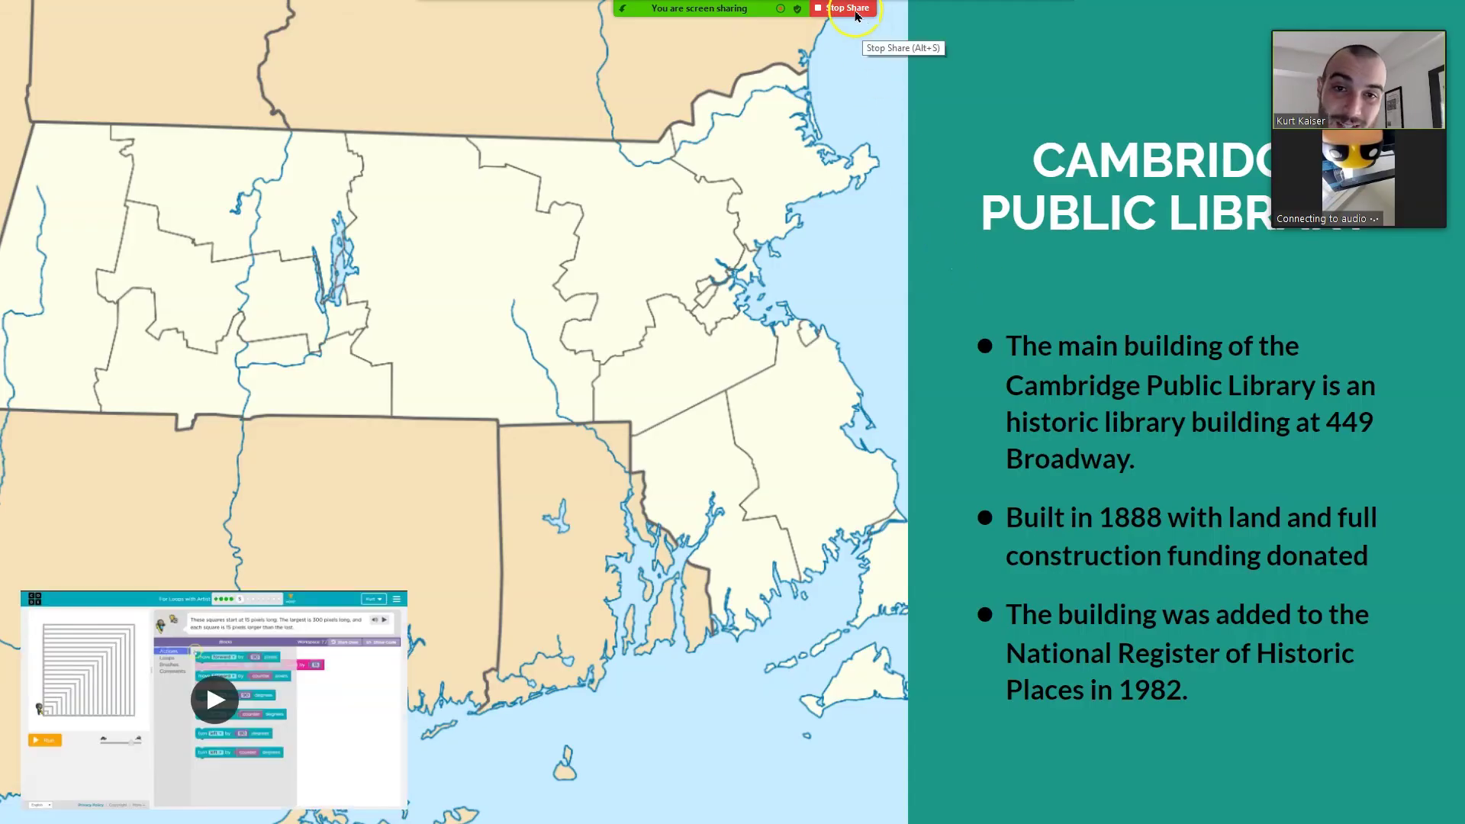
Stop the recording, stop sharing the screen, and end the meeting for all.
left_click(1052, 21)
left_click_drag(1066, 26, 1047, 64)
left_click(1060, 127)
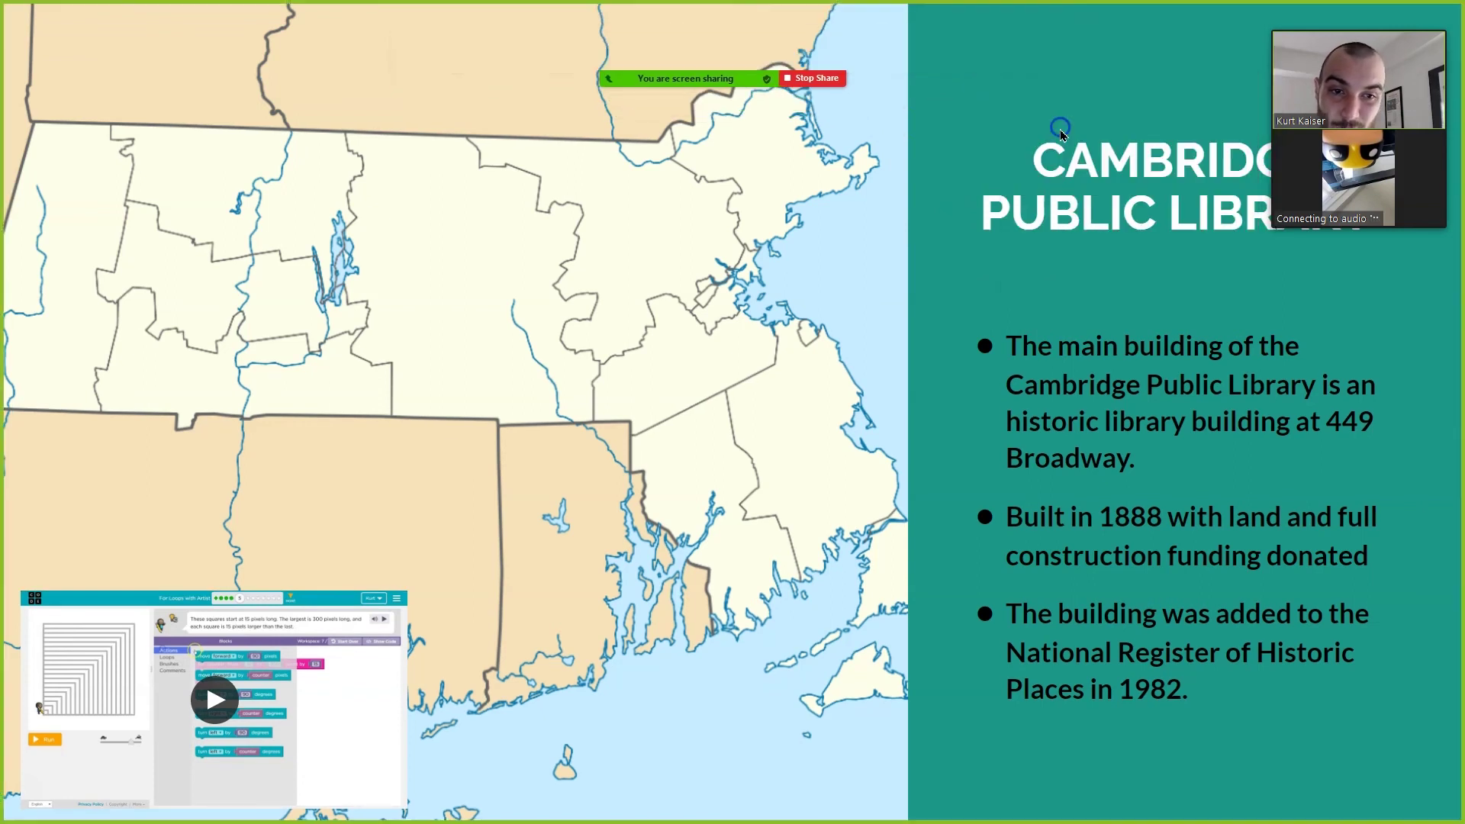
left_click(813, 79)
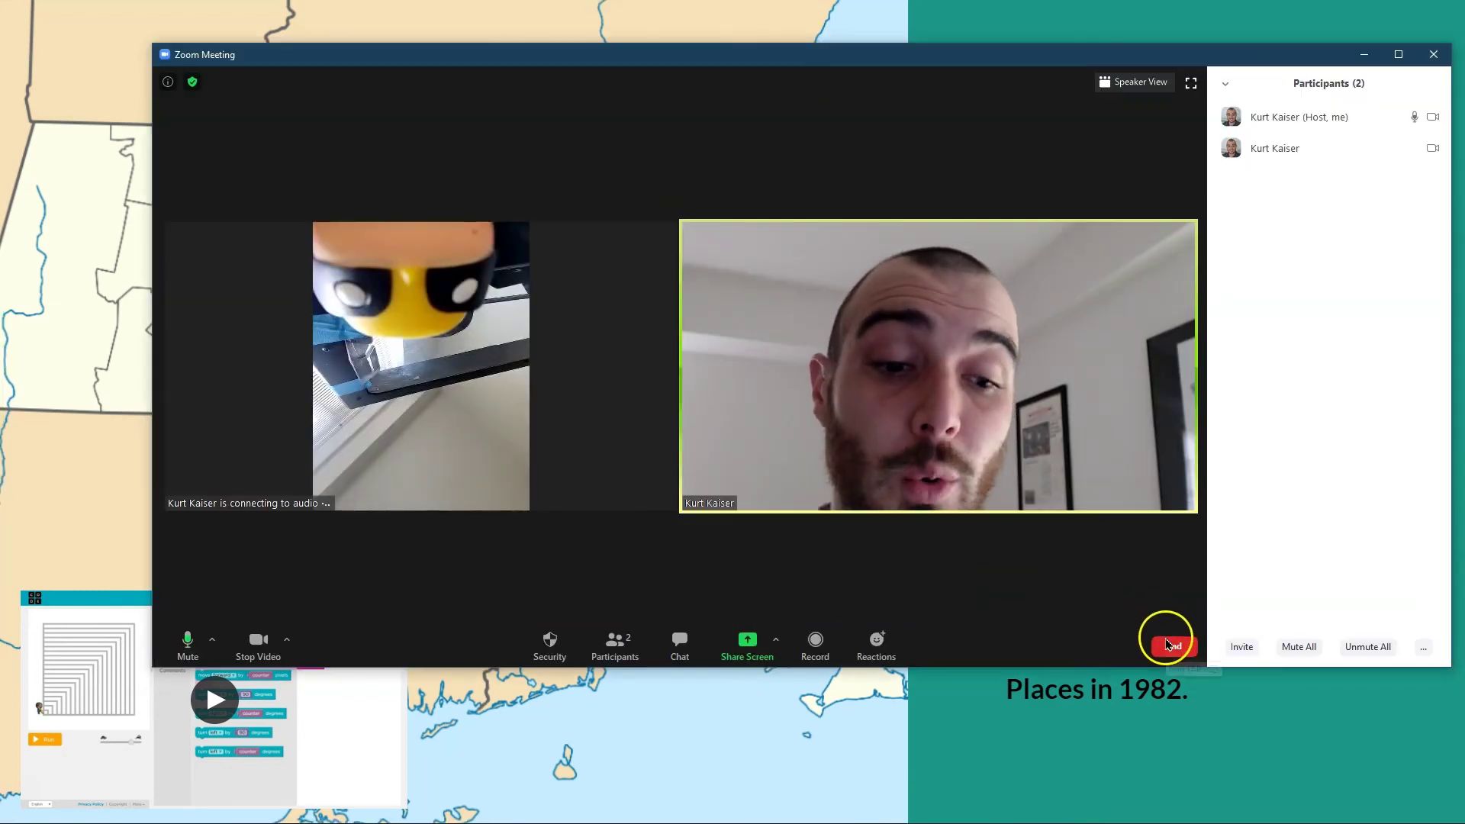
left_click(1168, 645)
left_click(1142, 566)
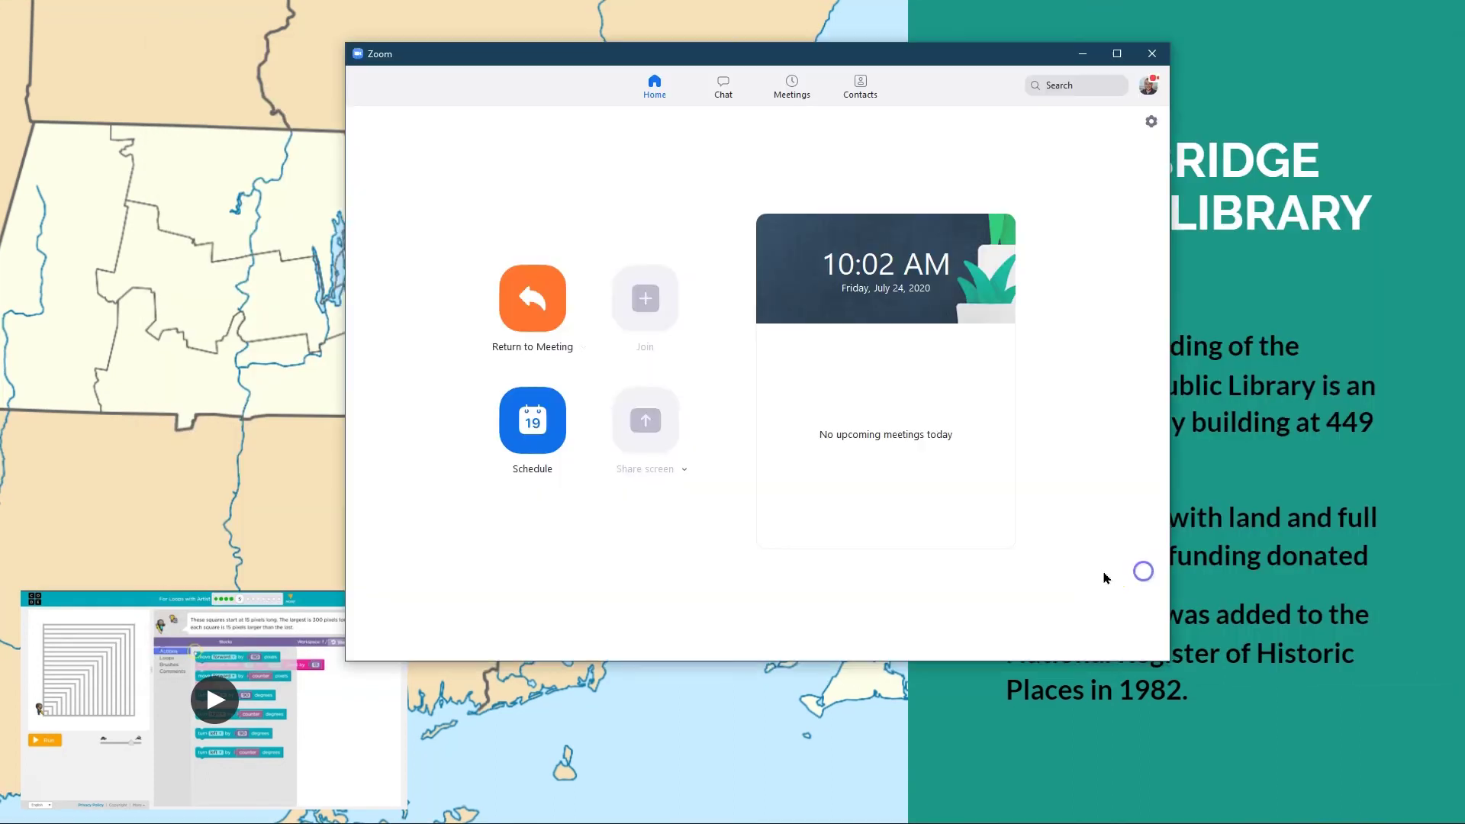